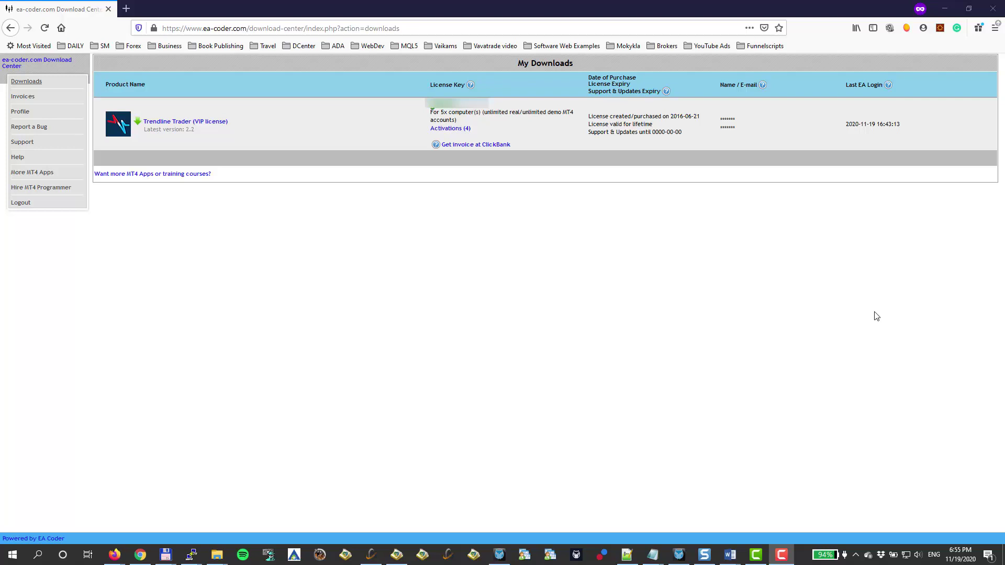
- Open the Trendline Trader (VIP license) version 2.2 download page in a new tab and switch to it
right_click(215, 123)
left_click(246, 132)
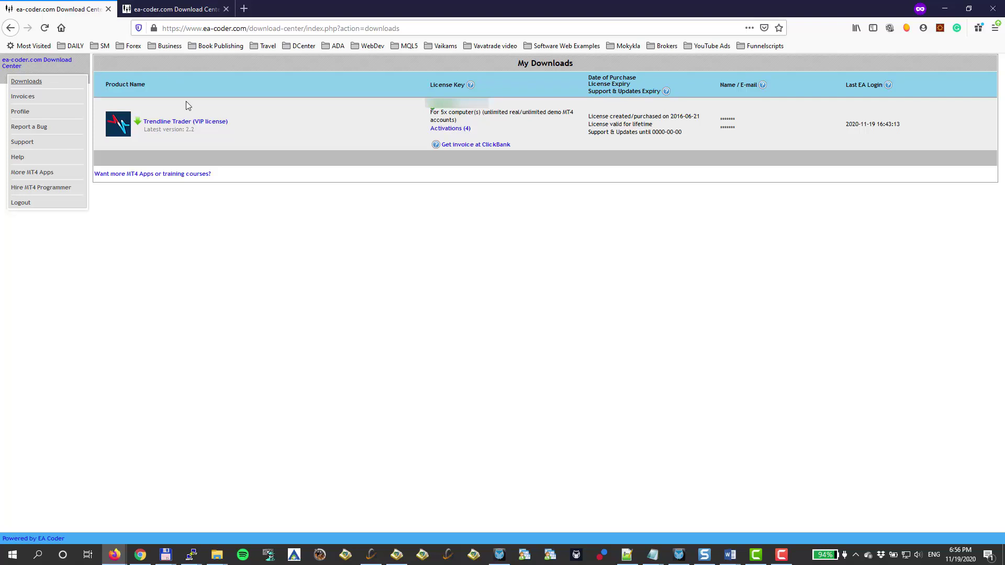
left_click(176, 9)
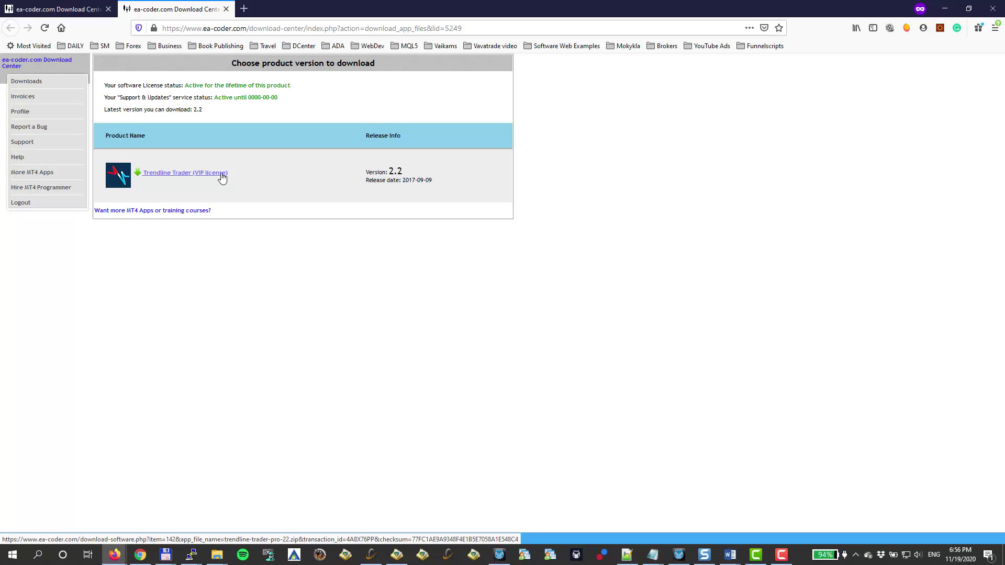
- Minimize the browser and open ttea-mt4-pro-23.zip from the Downloads folder
left_click(944, 9)
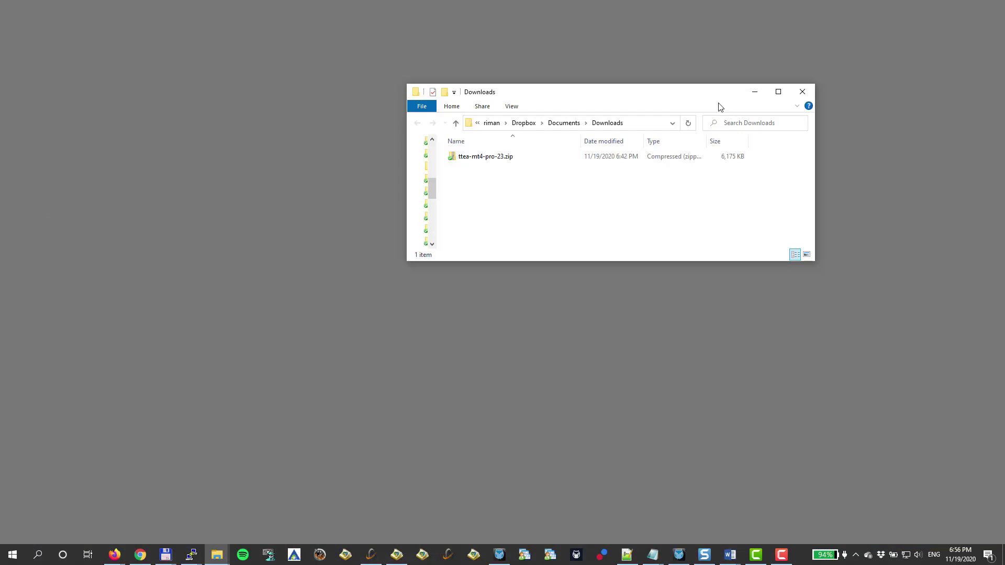
left_click(526, 158)
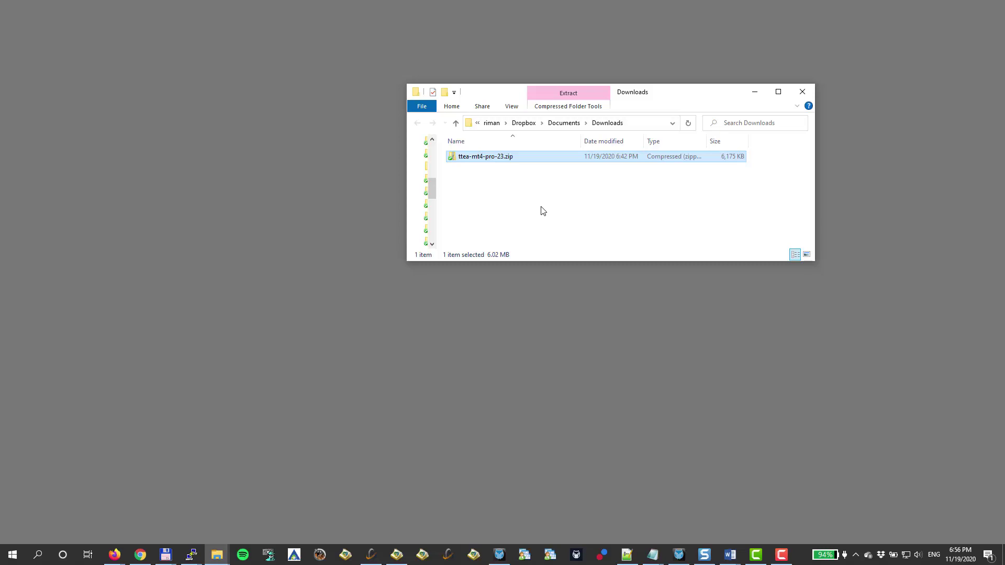
key("Return")
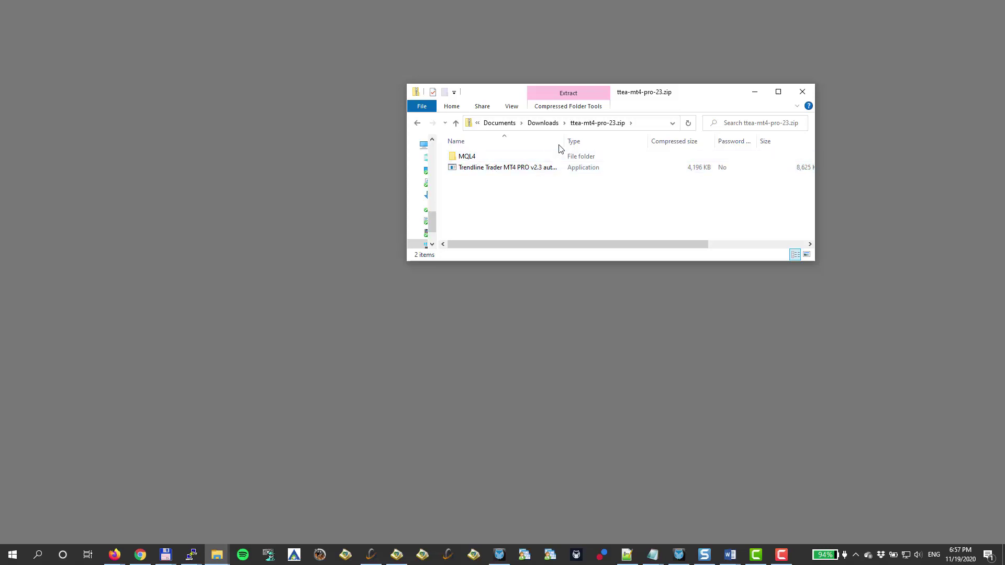
- Widen the Name column and launch the Trendline Trader MT4 PRO v2.3 auto-installer
left_click_drag(564, 138, 627, 139)
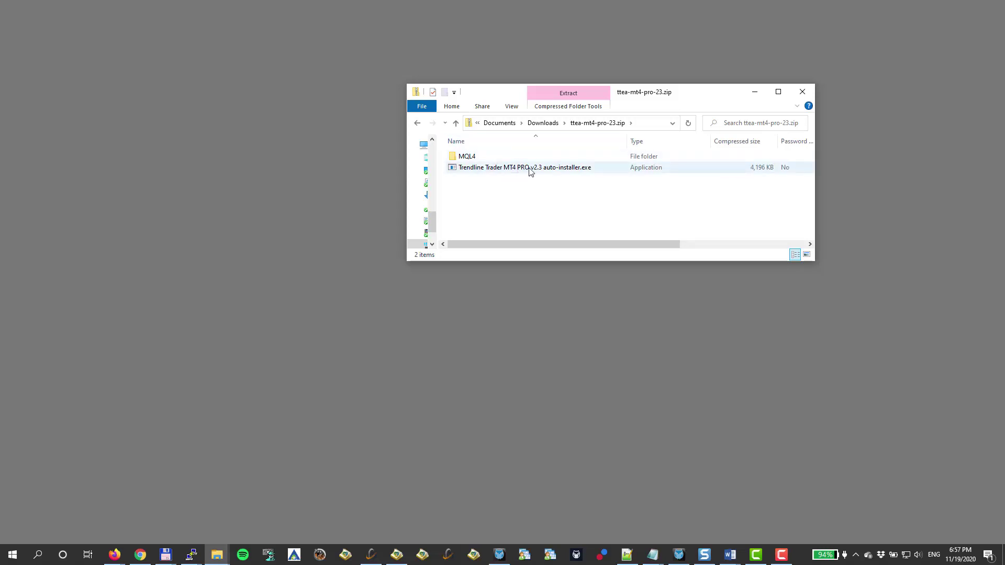
right_click(555, 171)
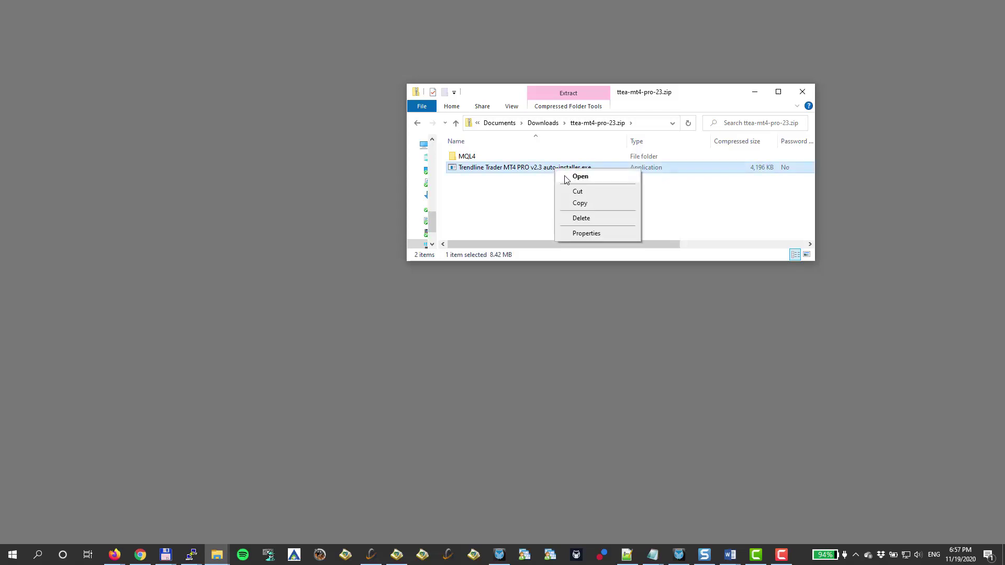
left_click(565, 178)
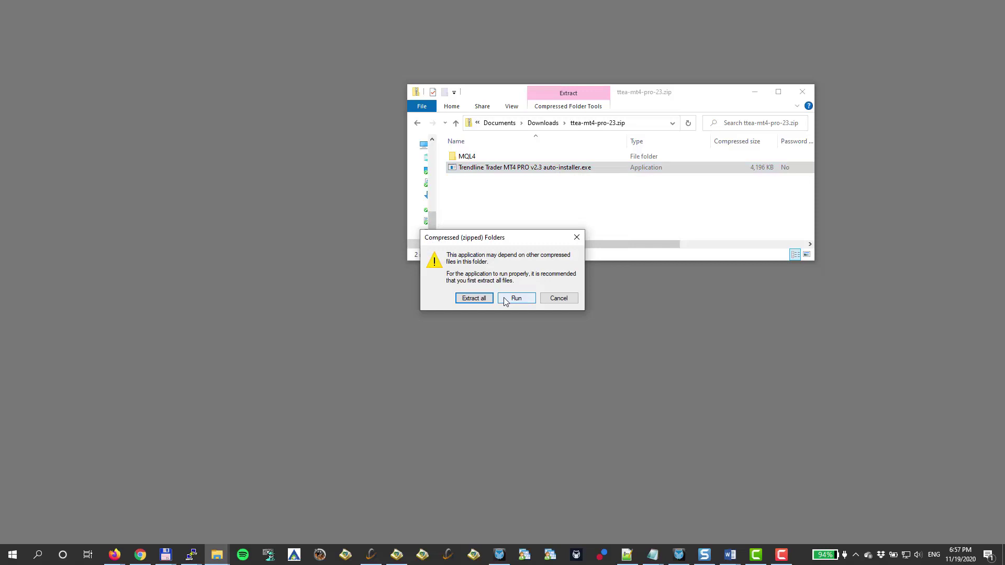
- Run the installer without extracting, accept the license agreement, and advance to destination folder selection
left_click(505, 299)
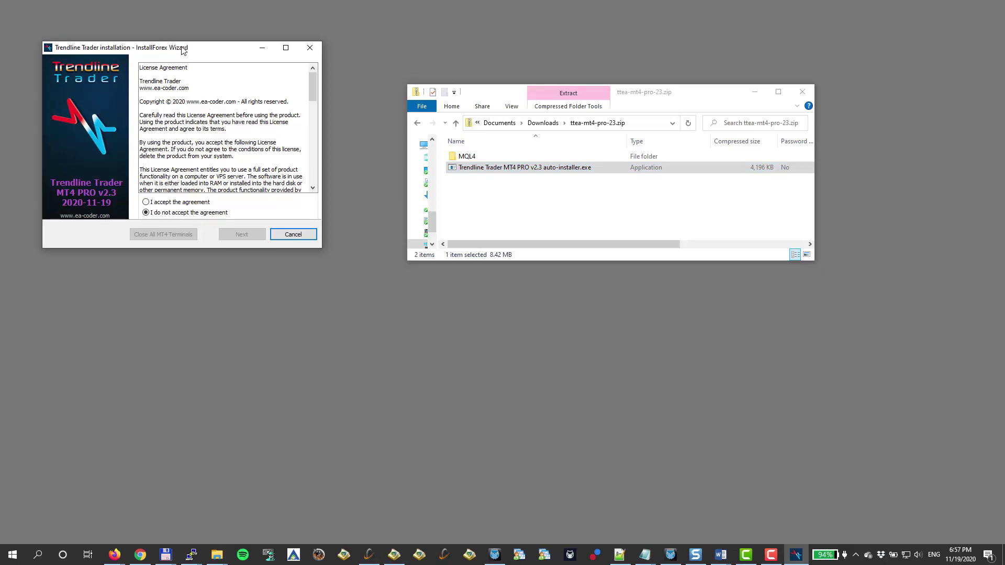
left_click_drag(183, 47, 340, 78)
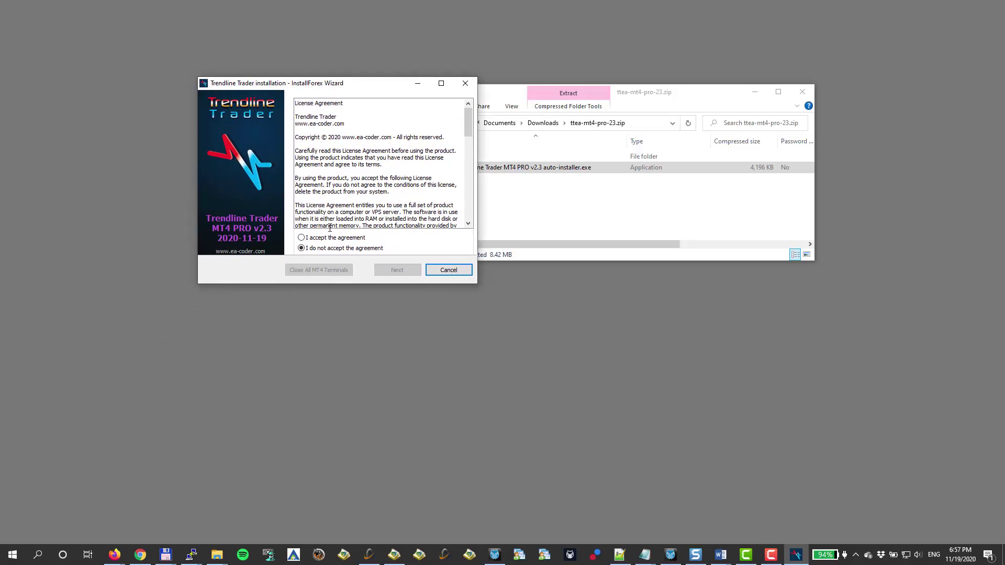
left_click(313, 238)
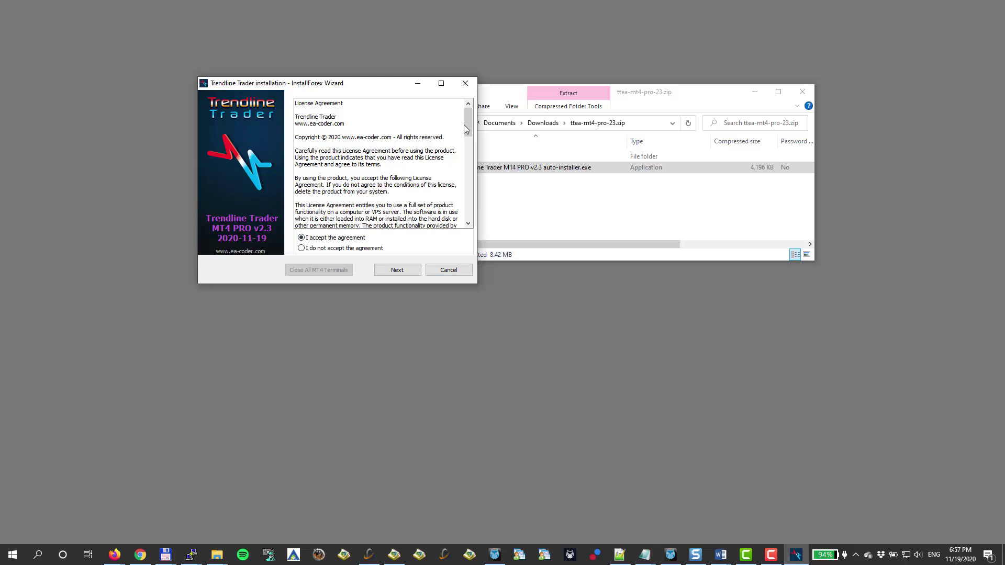
left_click_drag(470, 128, 469, 207)
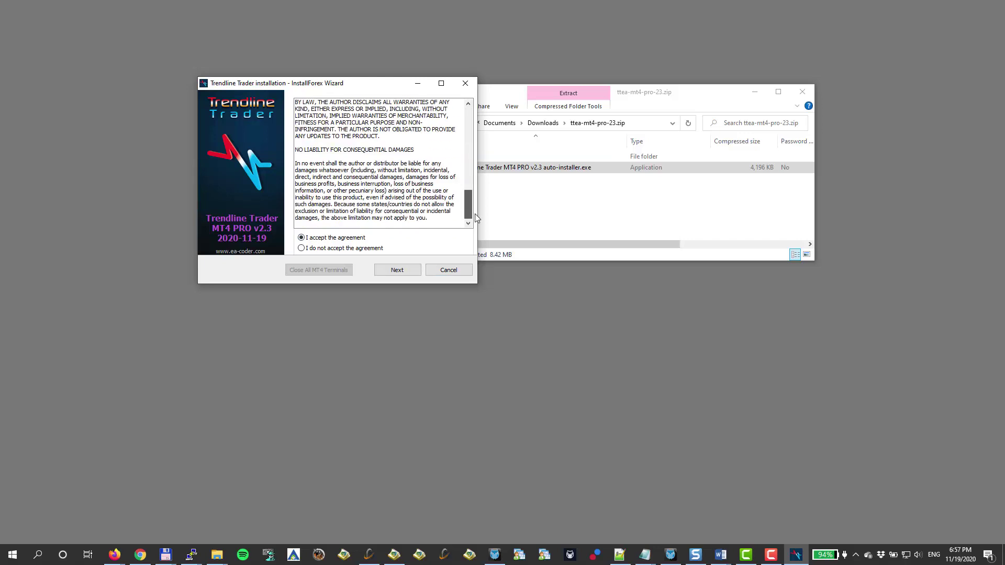
left_click(390, 271)
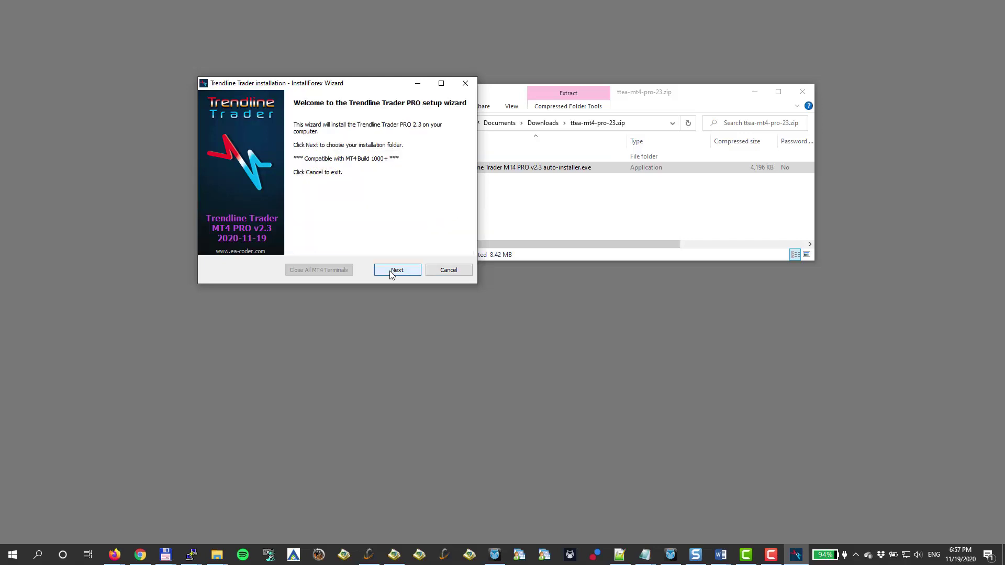
left_click(389, 271)
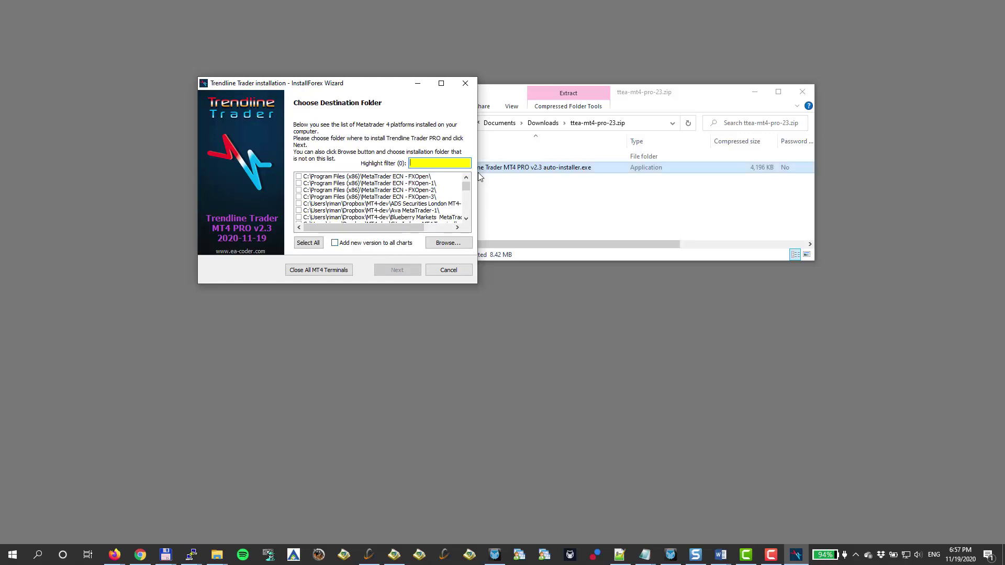
- Filter platforms by 'darwinex' and tick the Darwinex MT4-1 and MT4-2 folders
mouse_move(466, 184)
left_mouse_down()
mouse_move(470, 207)
mouse_move(466, 184)
left_mouse_up()
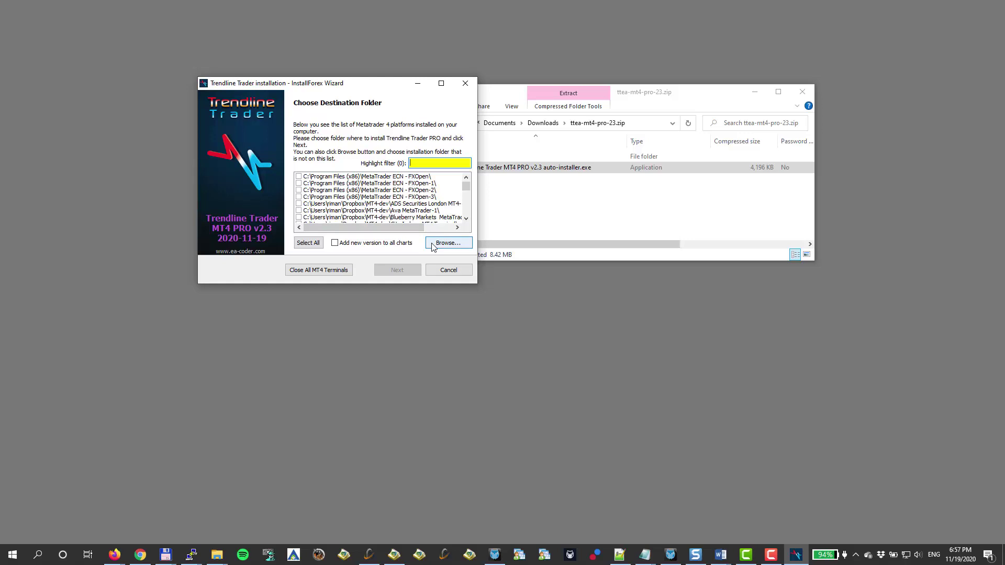
type("darwinex")
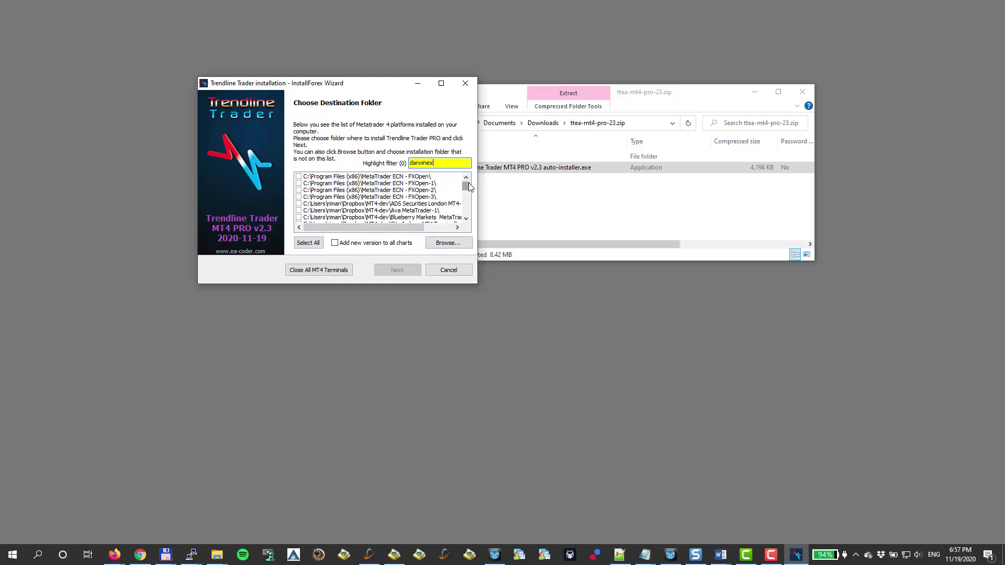
left_click_drag(469, 183, 468, 195)
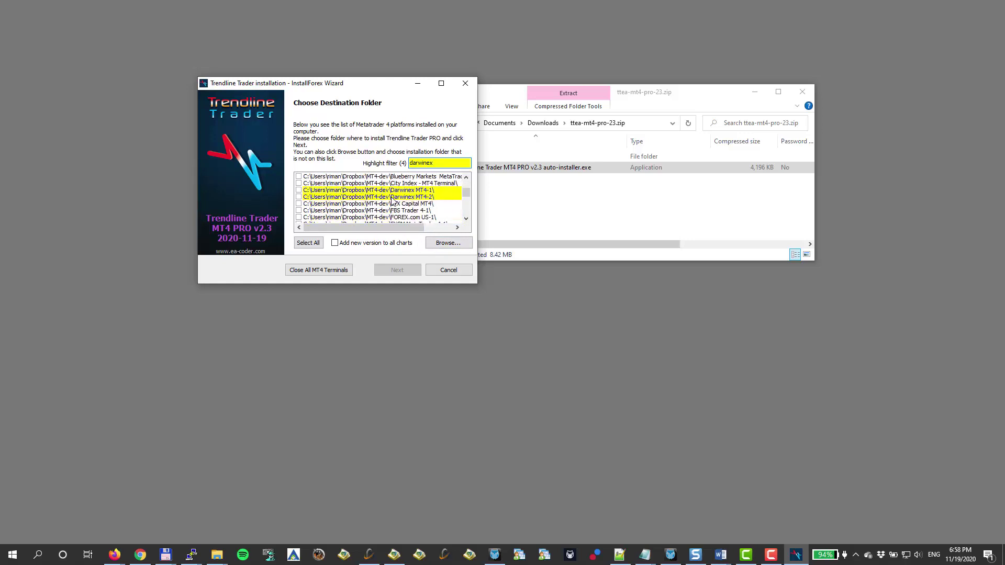
left_click(299, 191)
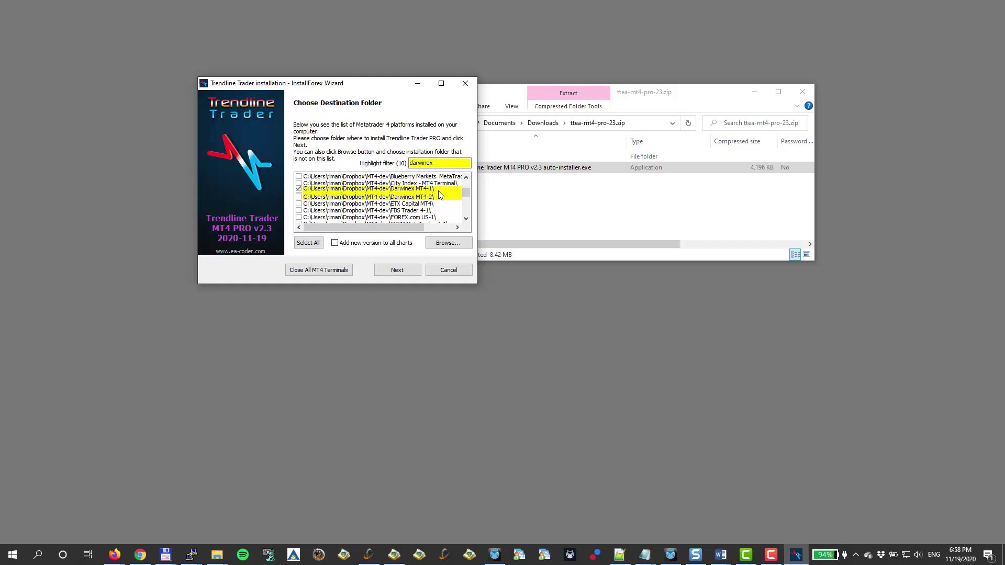
scroll(440, 195, "down", 6)
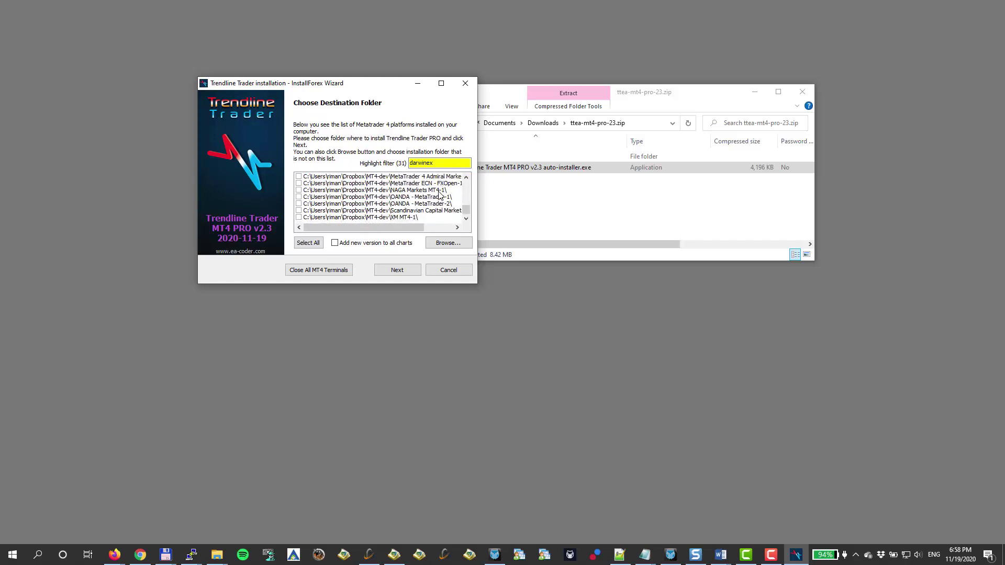
scroll(441, 198, "up", 5)
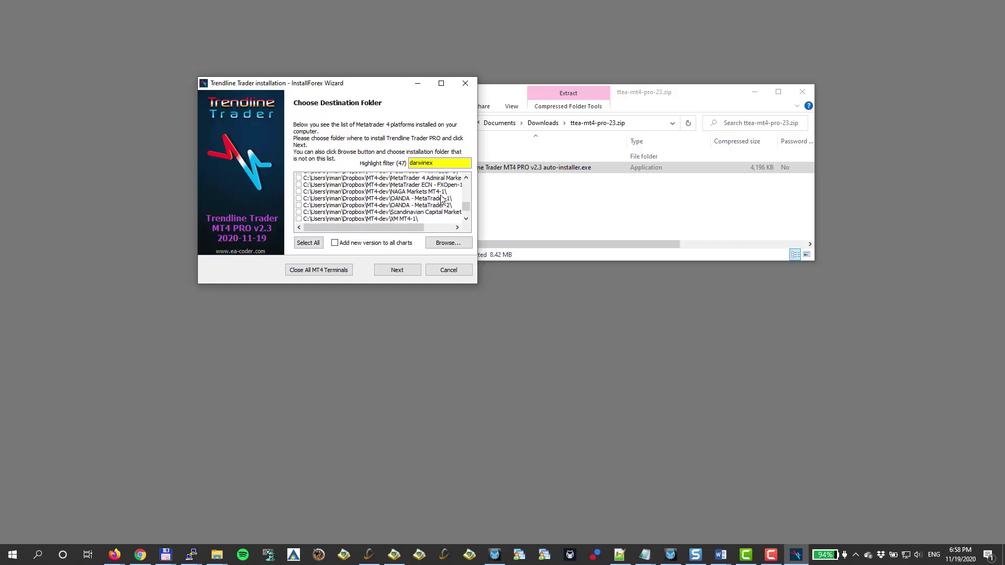
scroll(441, 199, "up", 4)
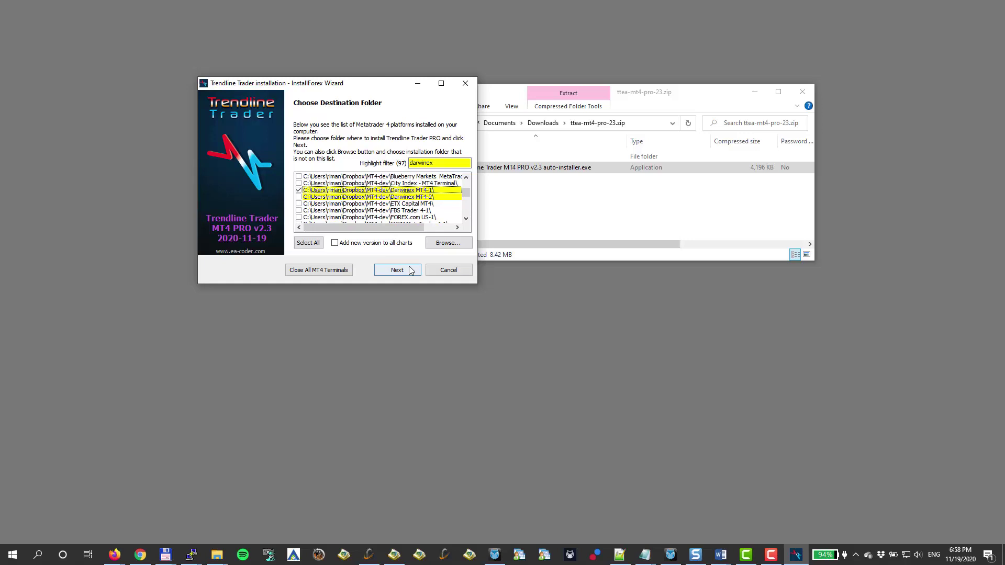
left_click(299, 197)
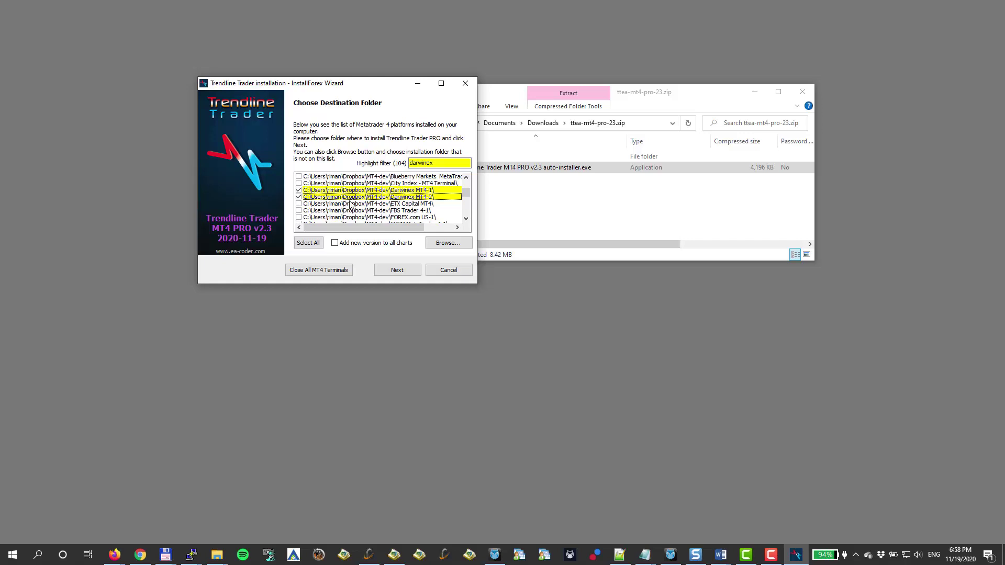
- Copy the EA files into both Darwinex folders and close the finished installer
left_click(380, 273)
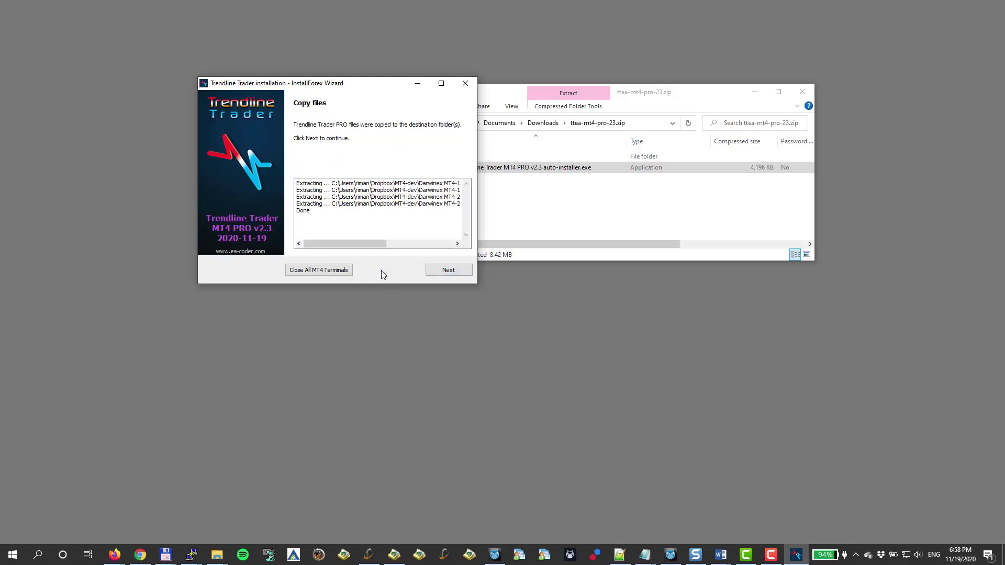
left_click_drag(317, 212, 429, 243)
left_click(448, 270)
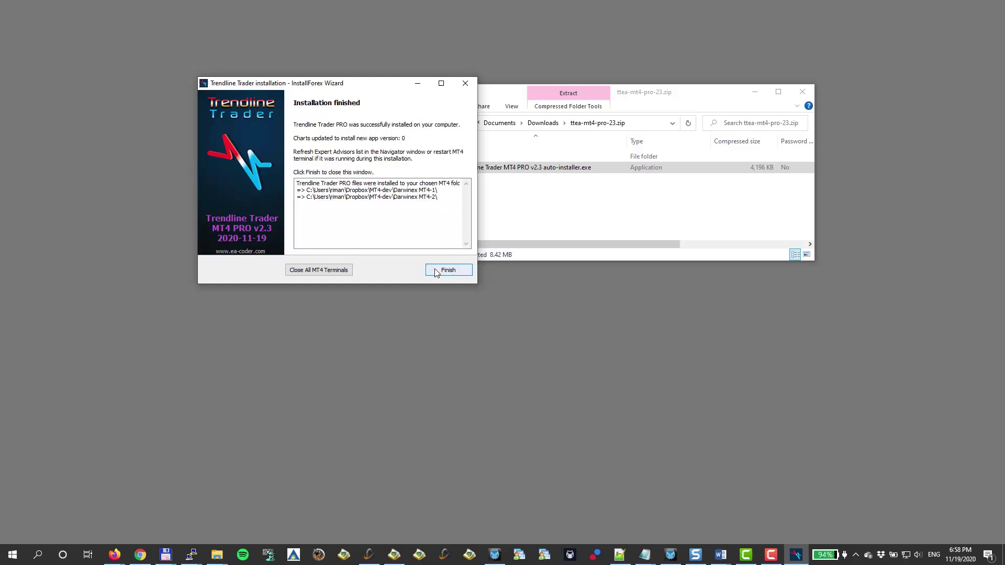
left_click(436, 271)
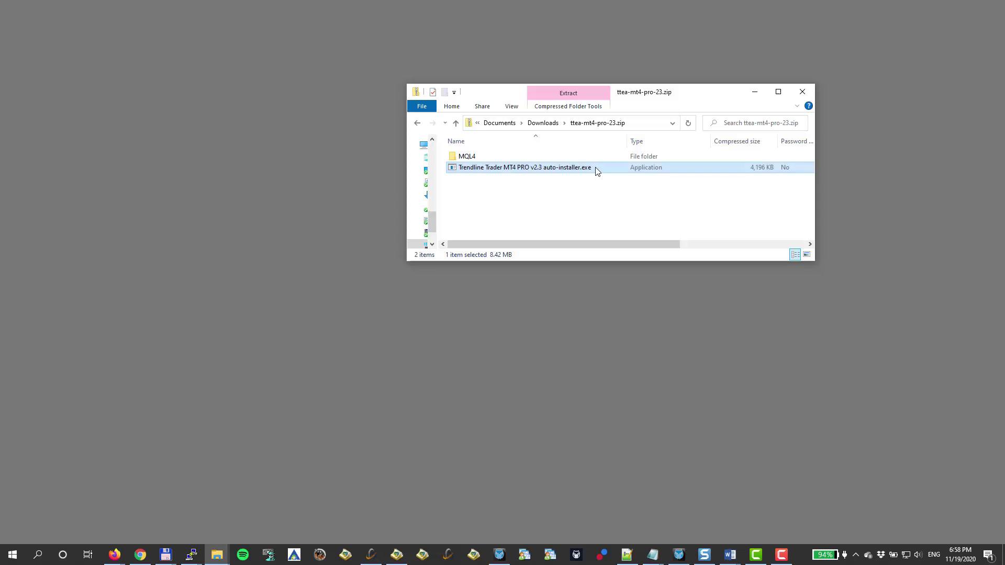
- Inspect the Trendline Trader files in the archive's MQL4 Experts and Libraries folders
double_click(456, 157)
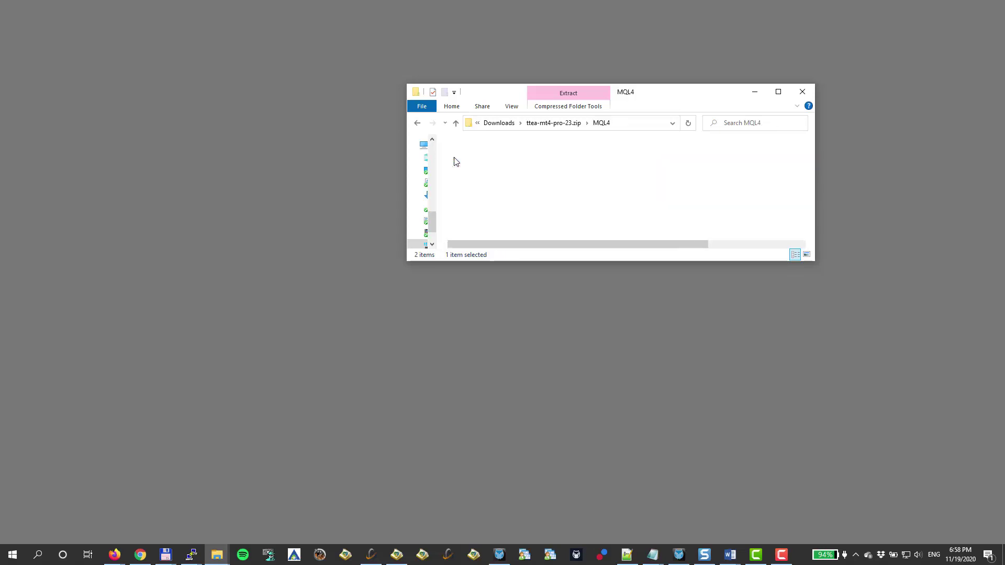
double_click(470, 158)
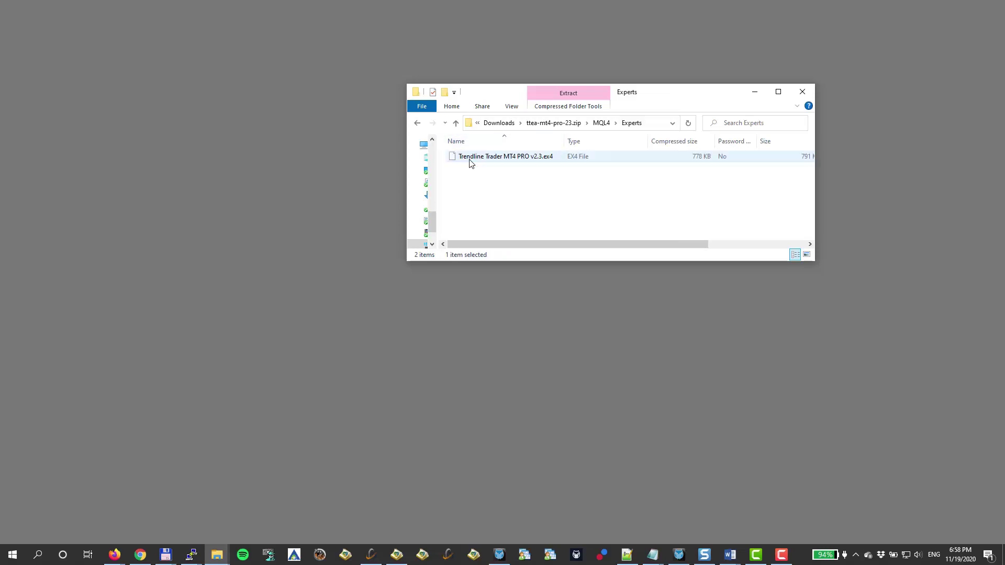
left_click(497, 157)
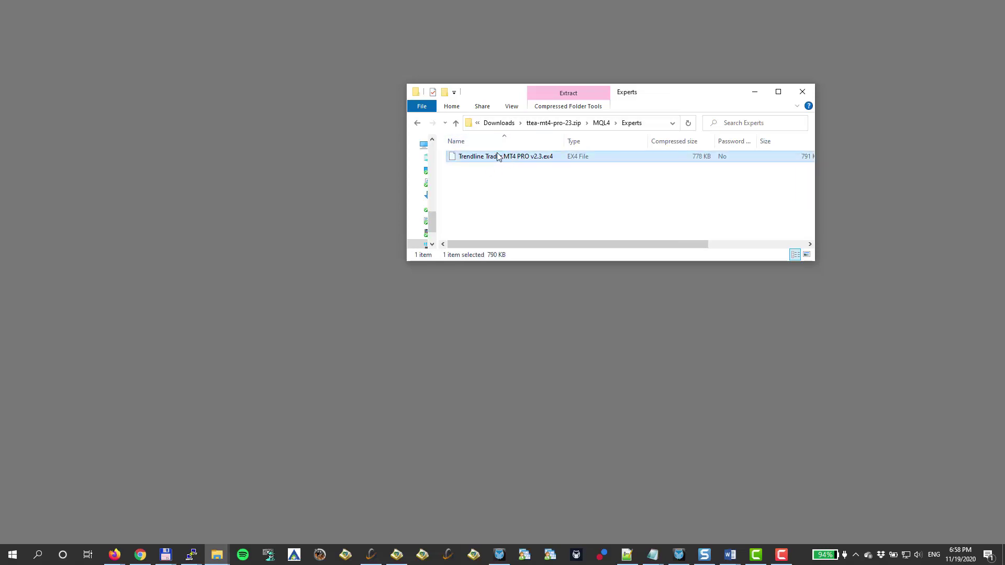
left_click(417, 124)
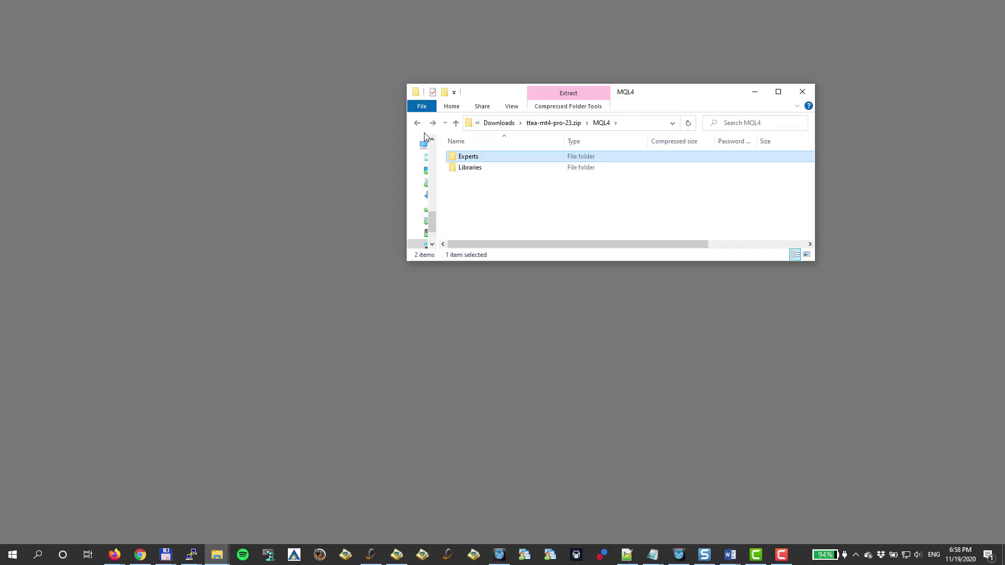
double_click(463, 168)
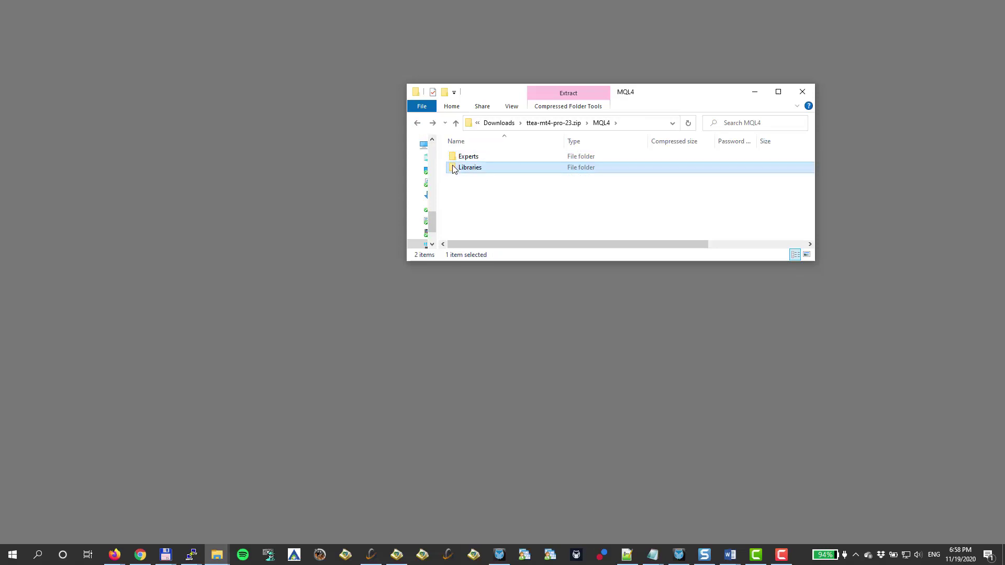
left_click(484, 160)
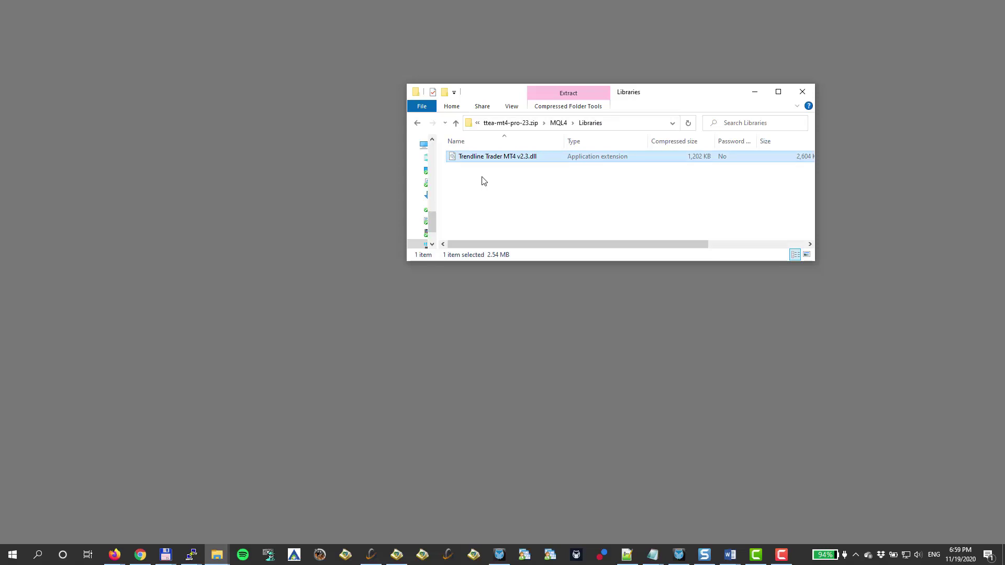
- Go back to the zip's top level and copy the MQL4 folder
left_click(417, 123)
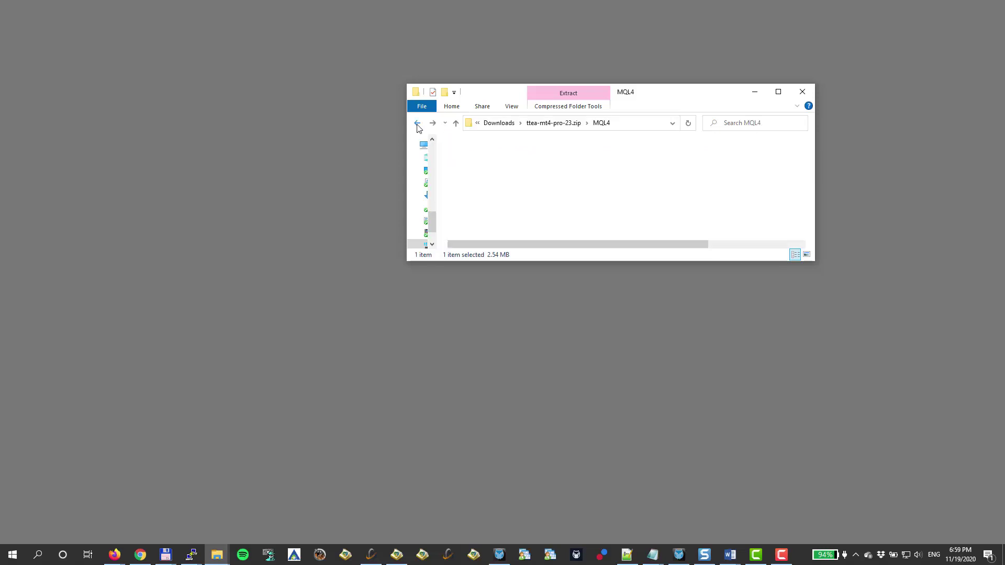
left_click(417, 123)
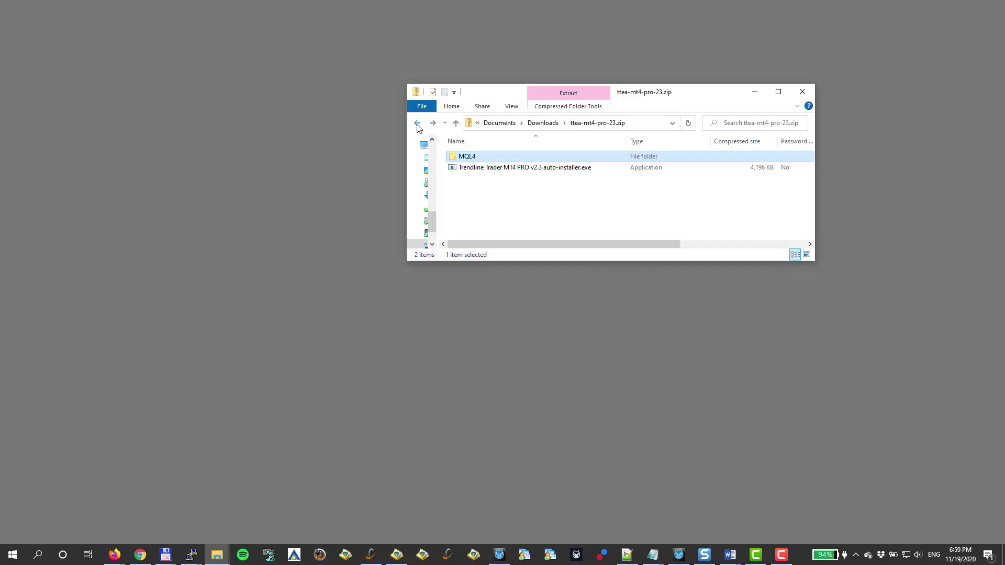
right_click(468, 157)
left_click(500, 205)
mouse_move(679, 558)
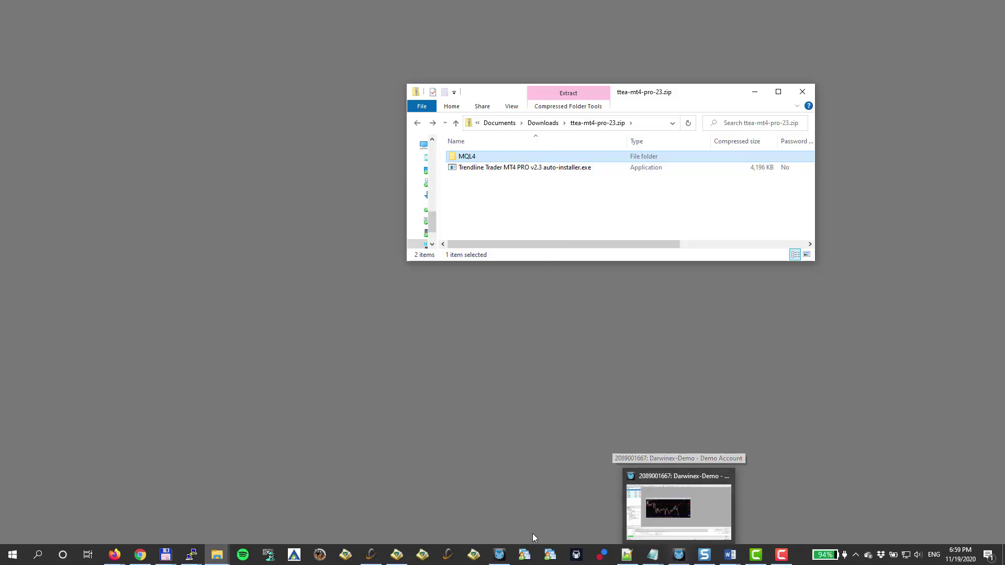
- Paste the MQL4 folder into the Darwinex MT4-1 data folder, replacing existing files, then close it
left_click(499, 555)
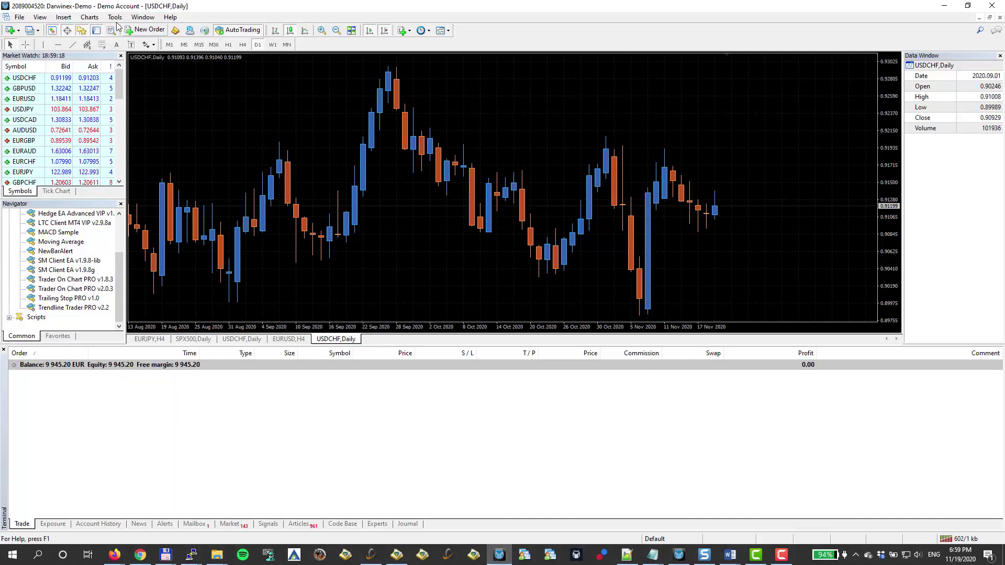
left_click(19, 17)
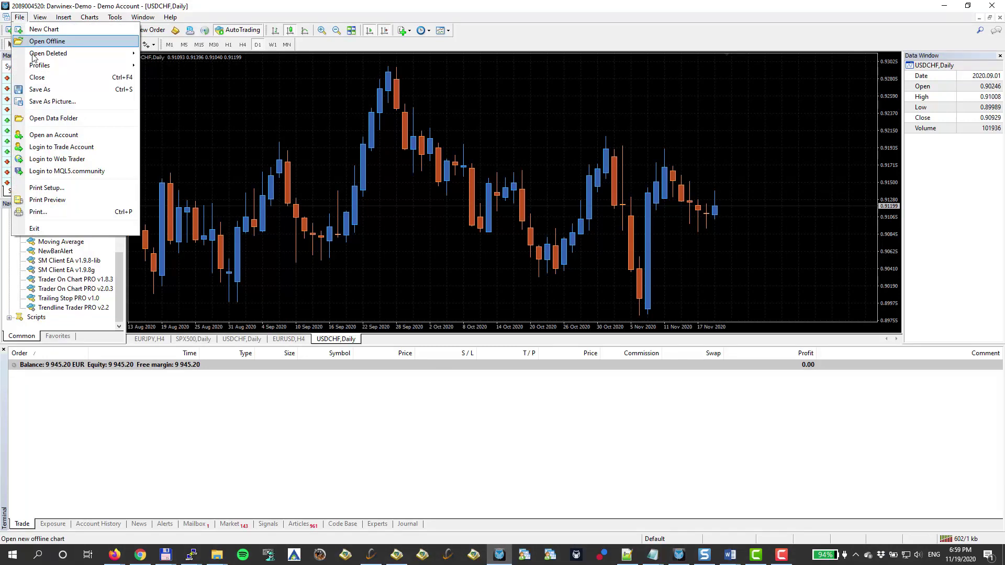
left_click(98, 118)
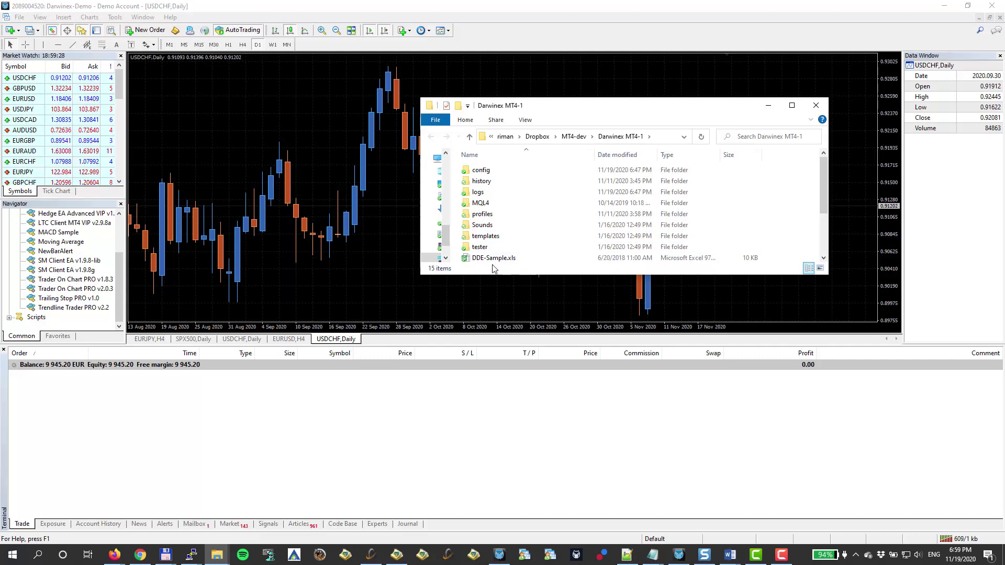
right_click(784, 175)
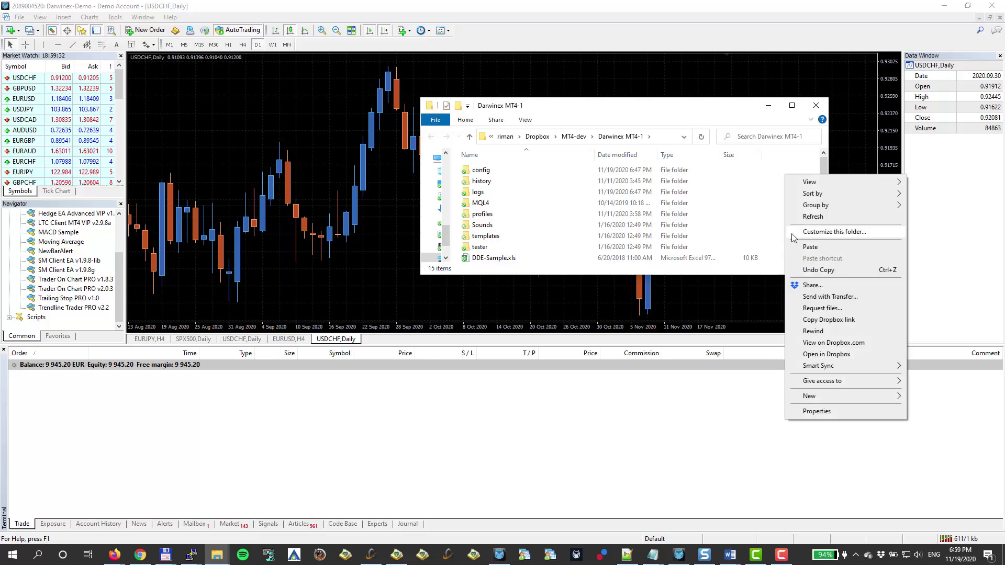
left_click(828, 251)
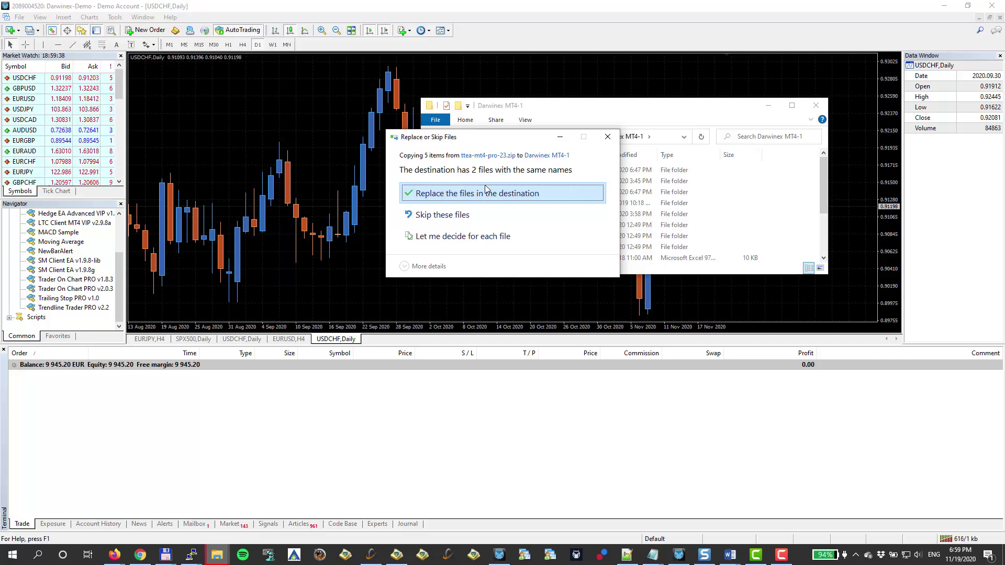
left_click(488, 193)
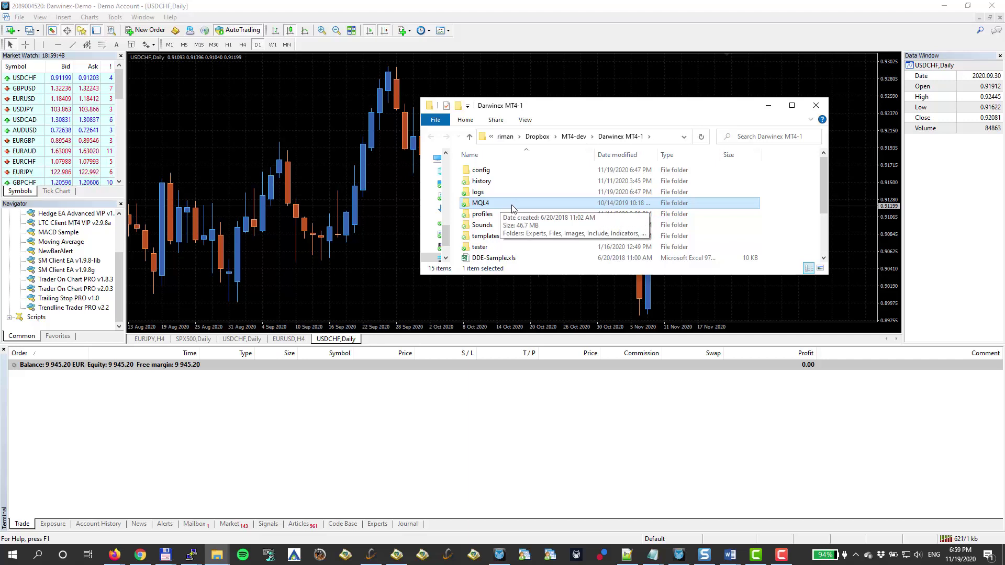
left_click(815, 105)
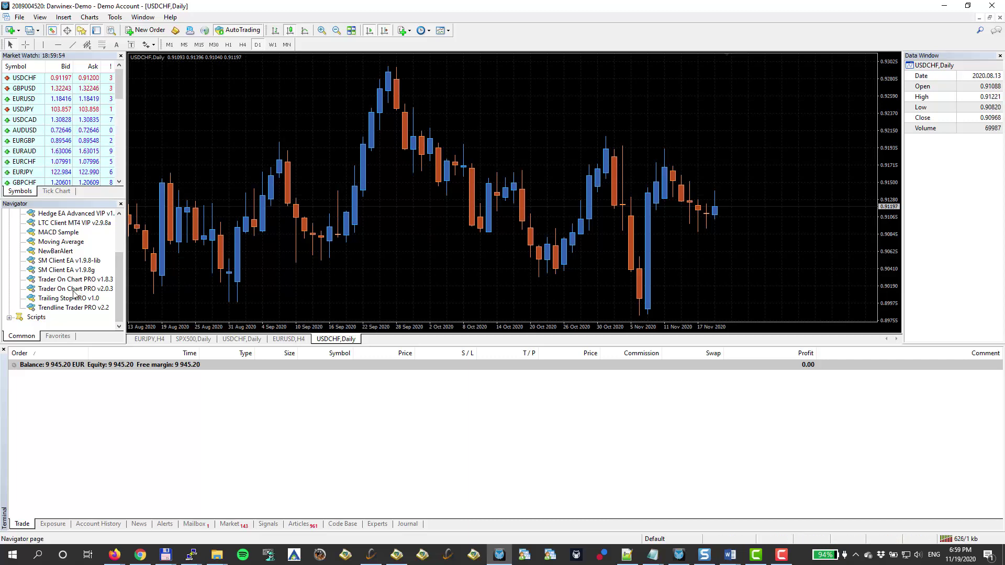
- Reopen the Navigator panel and expand the Expert Advisors list
scroll(119, 293, "up", 2)
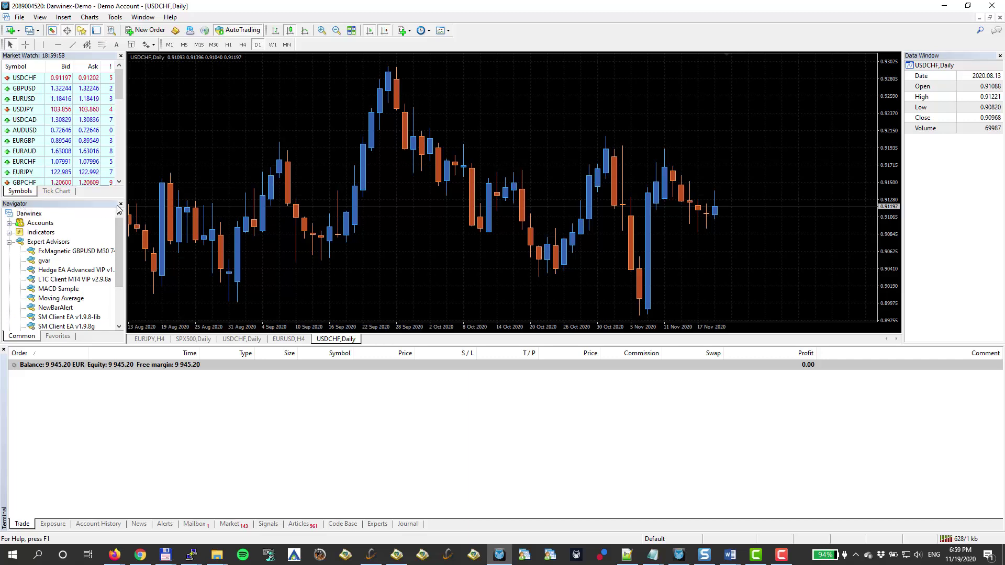
left_click(121, 204)
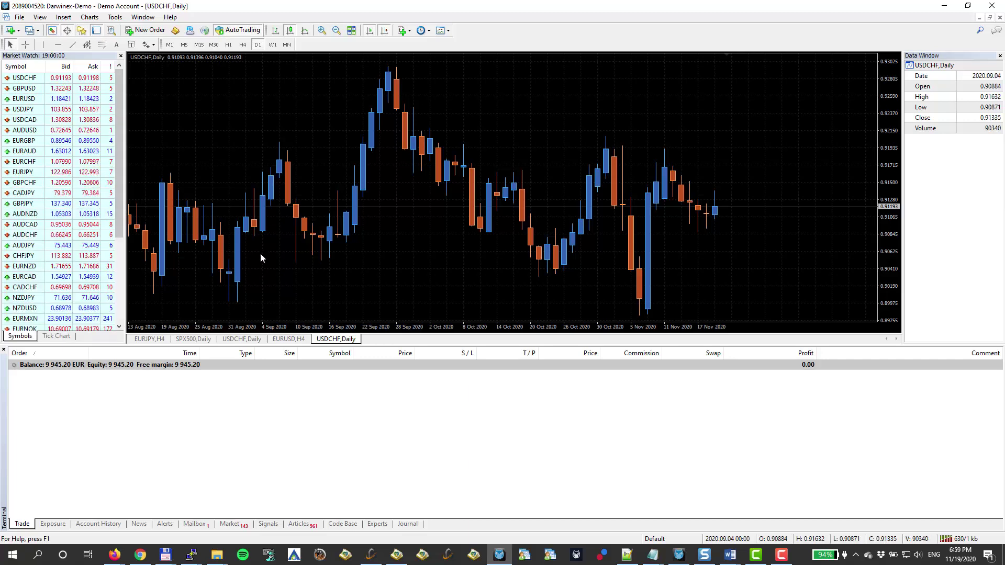
left_click(39, 17)
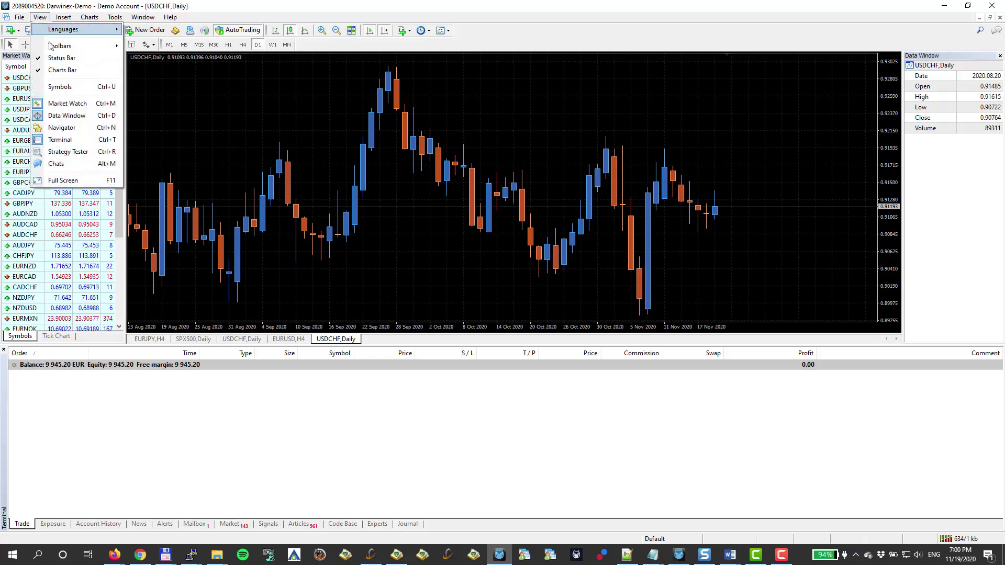
left_click(71, 128)
left_click(9, 242)
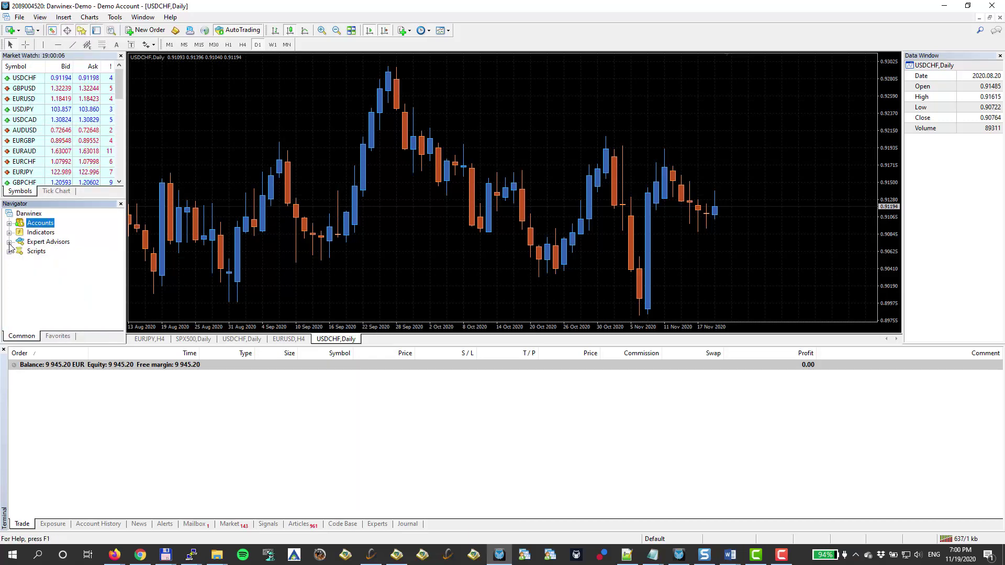
left_click(17, 244)
left_click(9, 242)
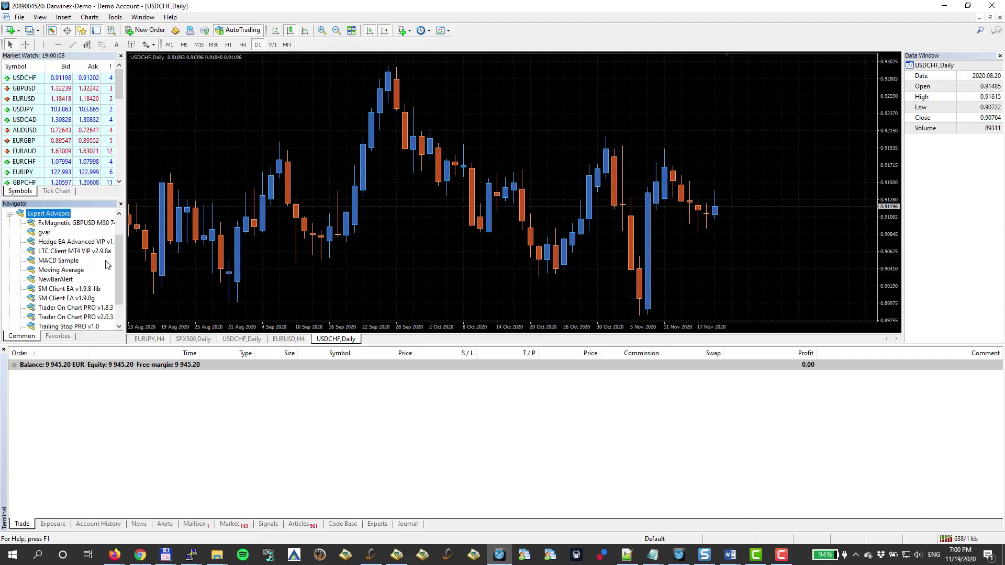
scroll(94, 272, "down", 3)
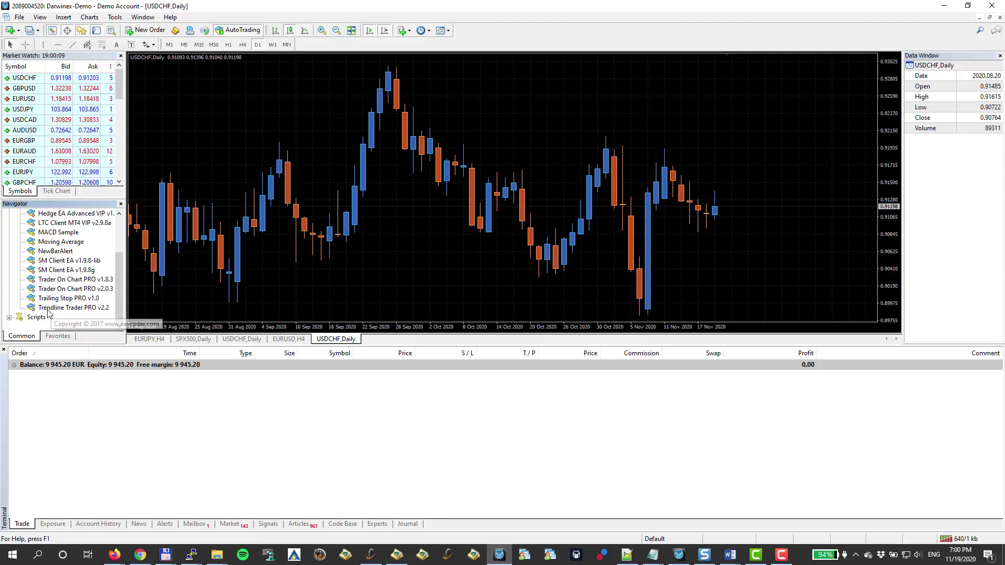
- Refresh the Expert Advisors list and select Trendline Trader MT4 PRO v2.3
left_click(96, 309)
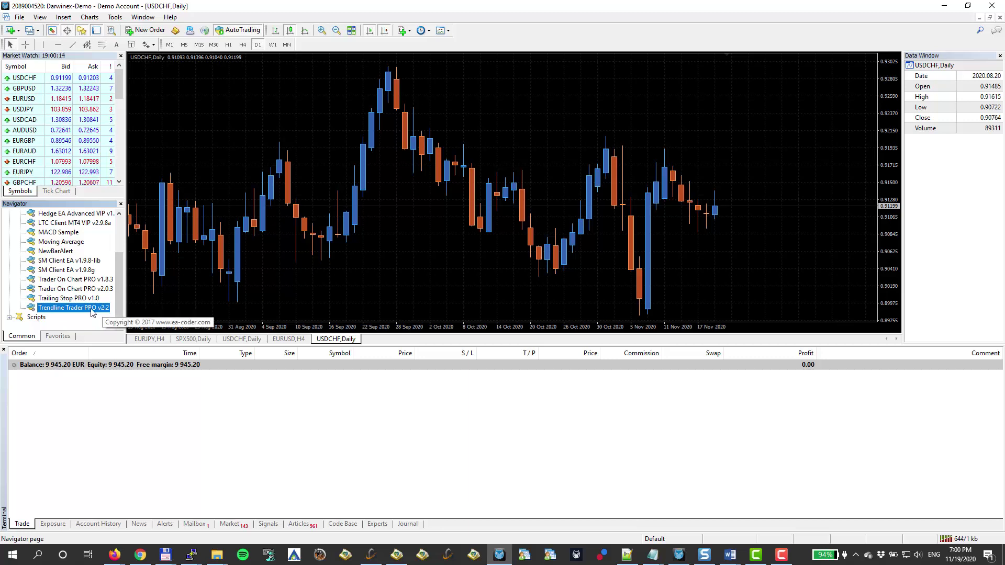
right_click(91, 309)
right_click(53, 279)
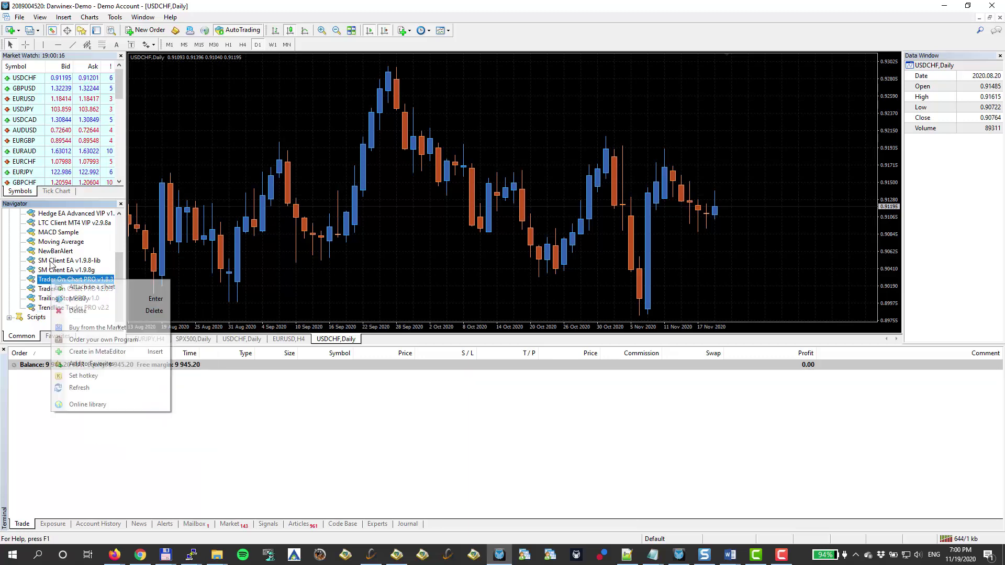
right_click(54, 235)
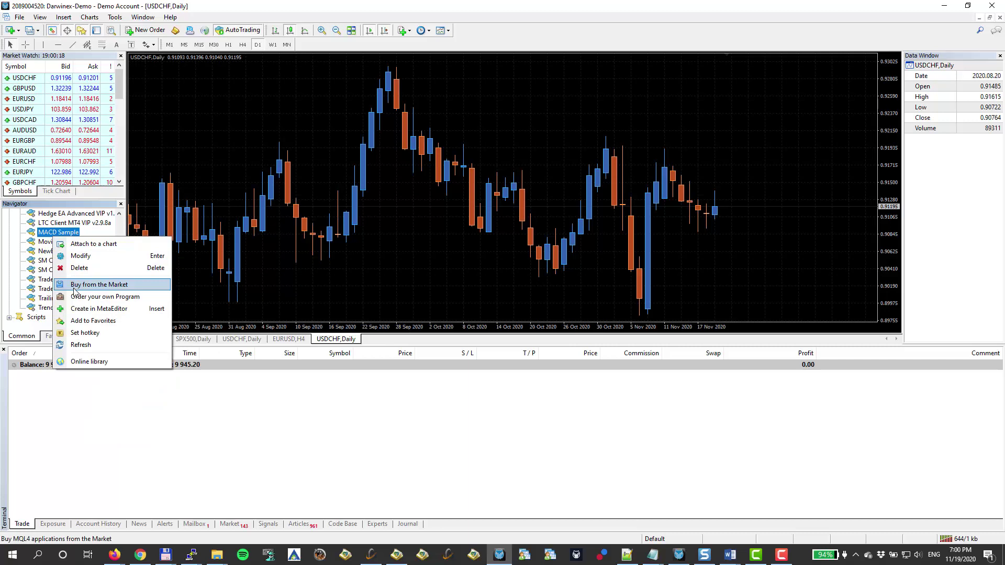
left_click(105, 348)
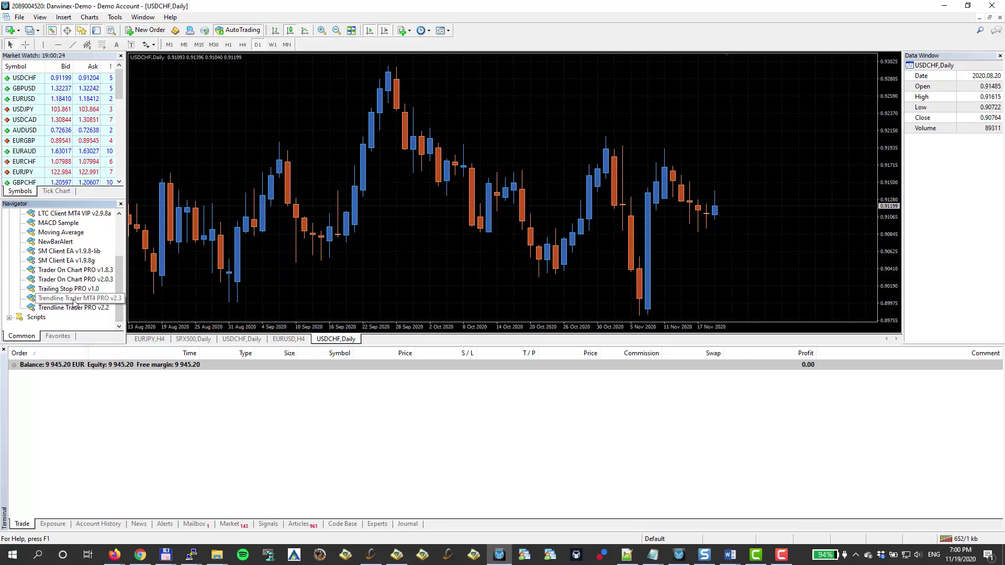
left_click(119, 298)
left_click_drag(126, 297, 138, 295)
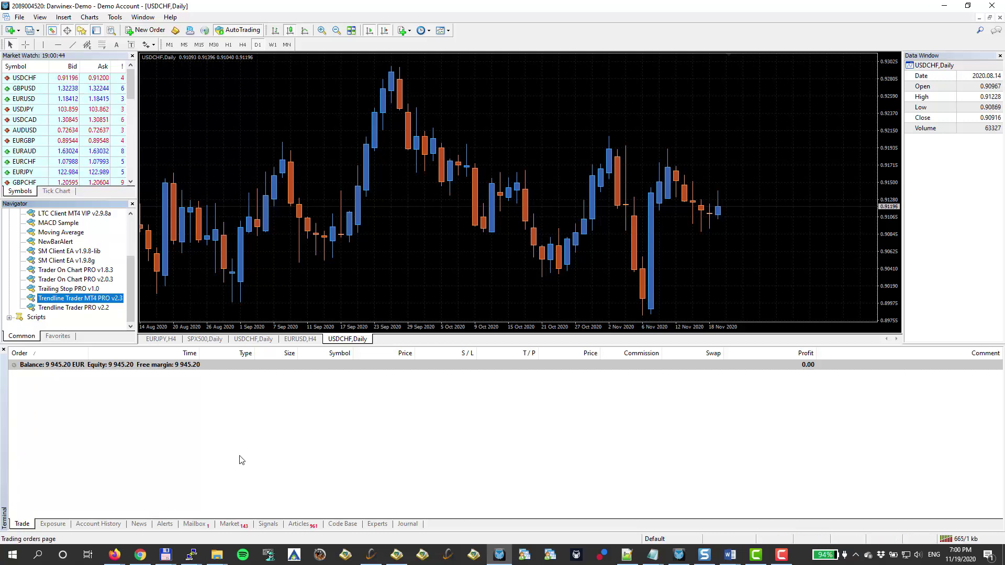
- Copy the Trendline Trader License Key from the My Downloads tab and minimise Firefox
mouse_move(114, 555)
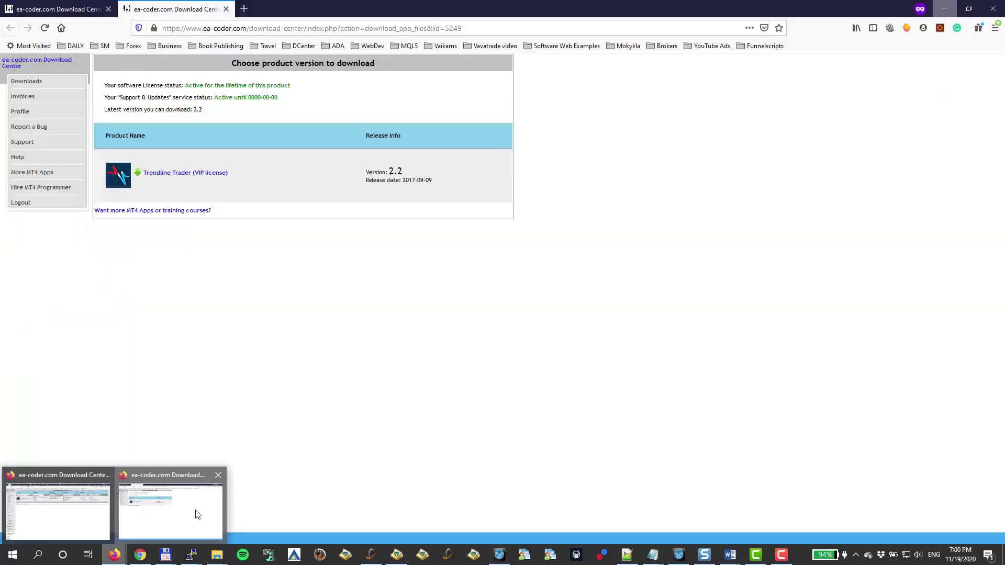
left_click(198, 511)
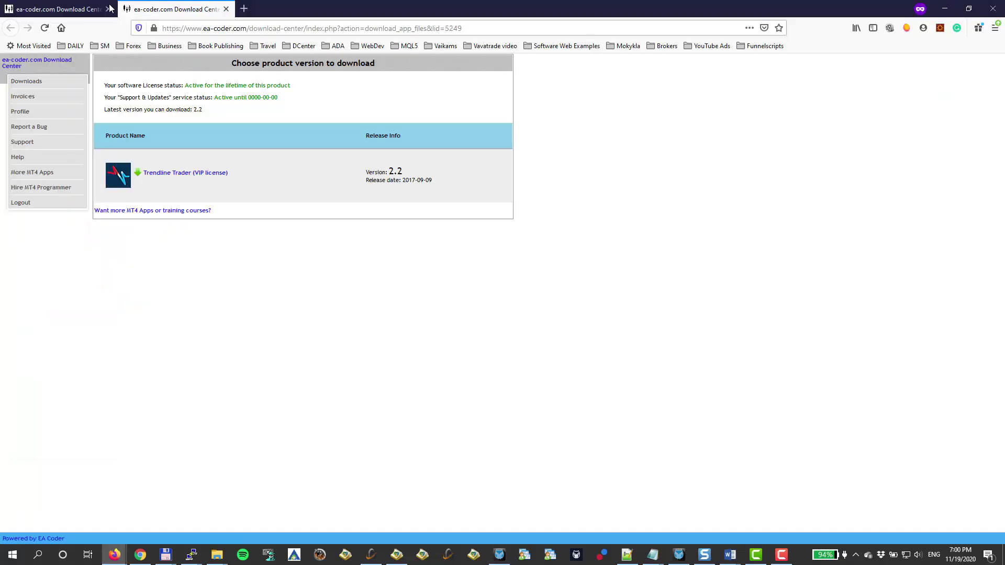
left_click(52, 11)
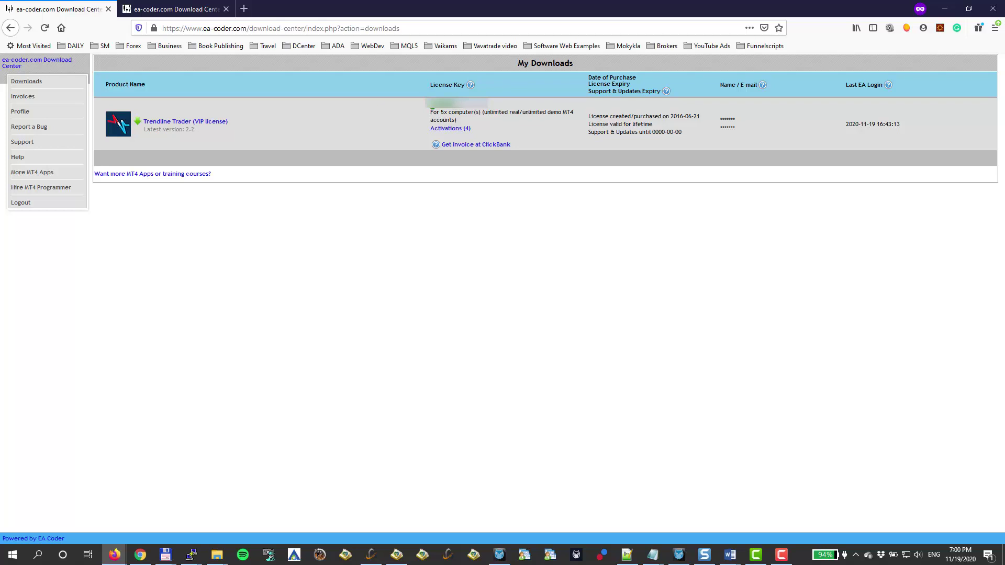
double_click(442, 104)
right_click(448, 107)
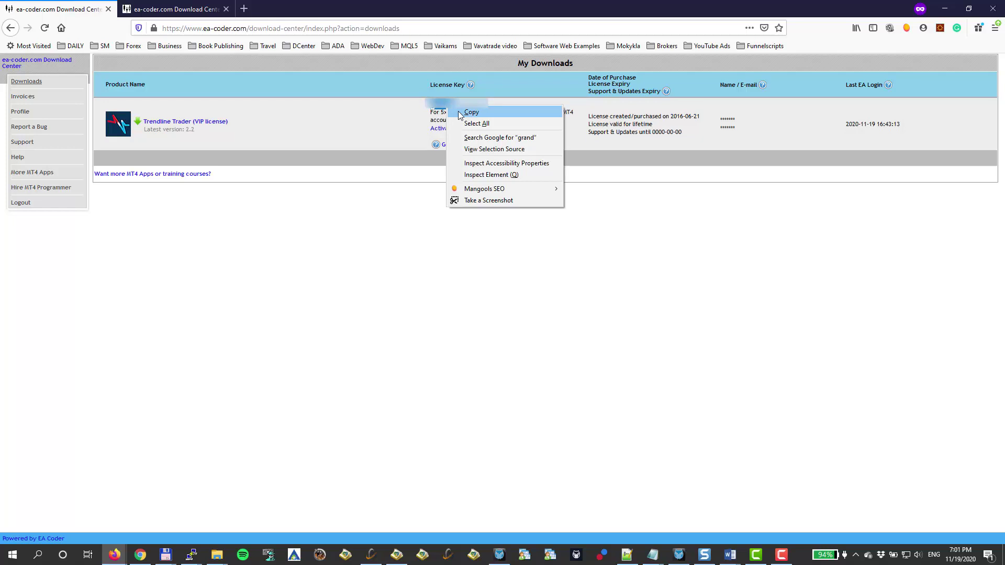
left_click(471, 112)
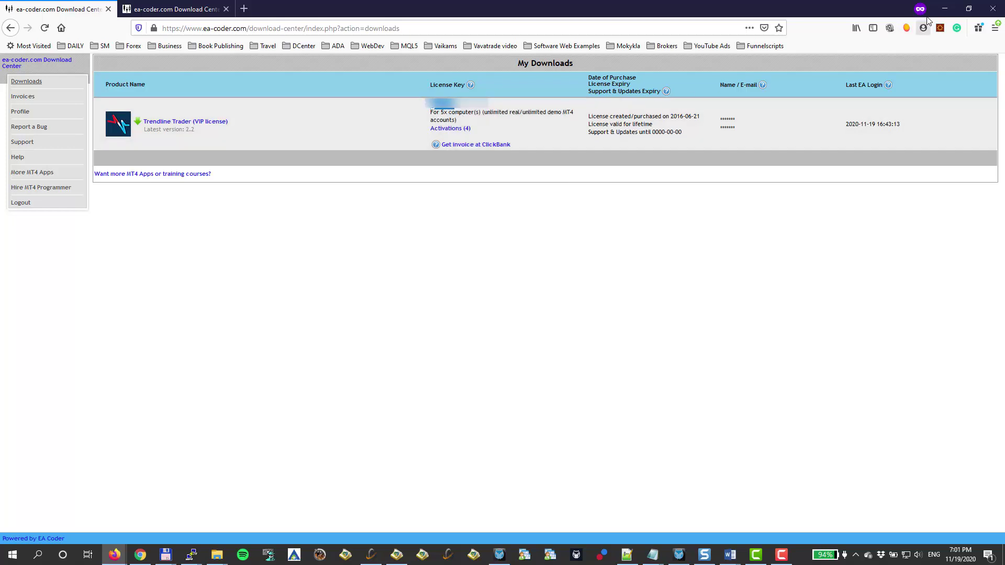
left_click(944, 8)
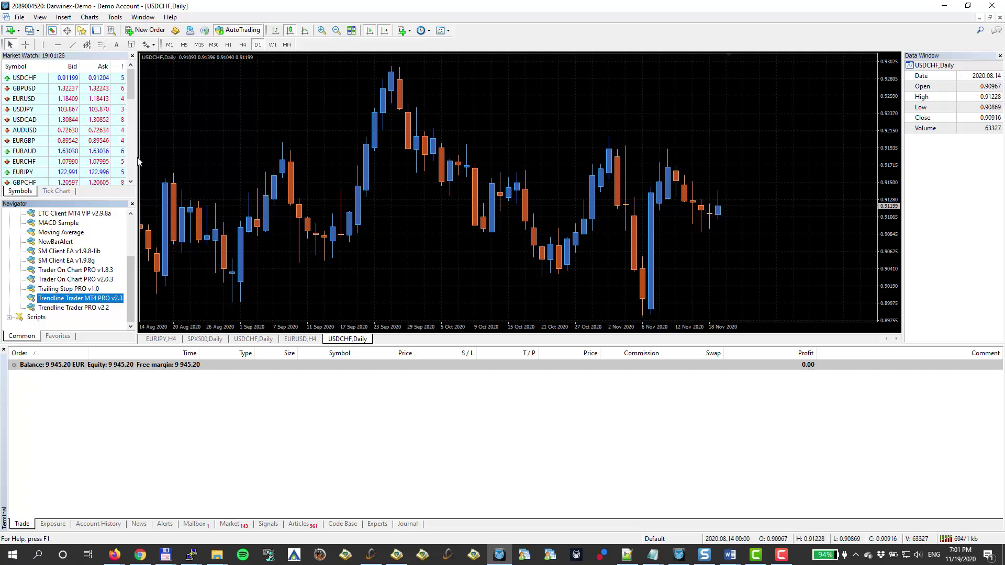
- Open a new chart window for EURJPY from Market Watch
right_click(52, 174)
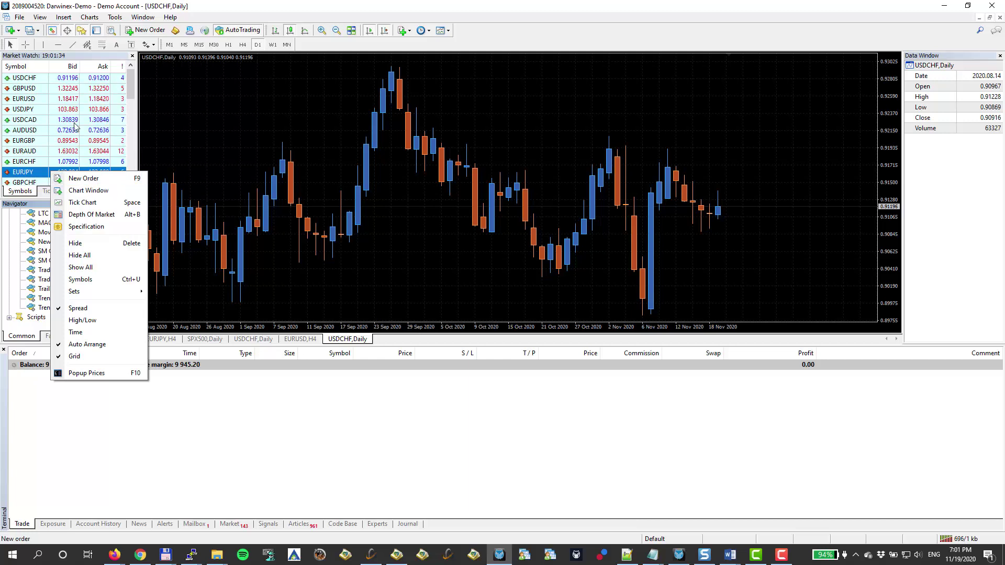
left_click(87, 148)
scroll(86, 147, "down", 9)
scroll(79, 149, "up", 5)
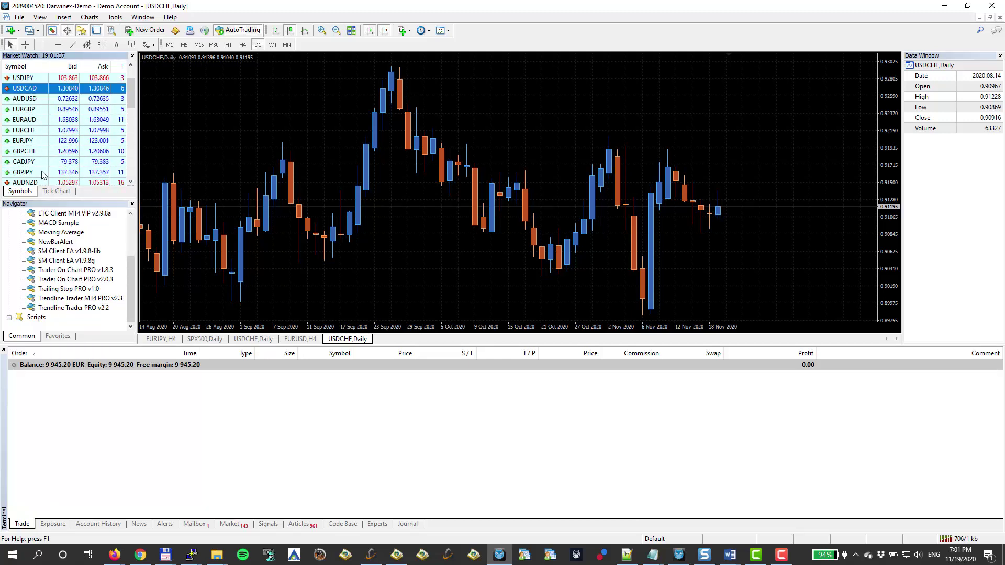
left_click(51, 141)
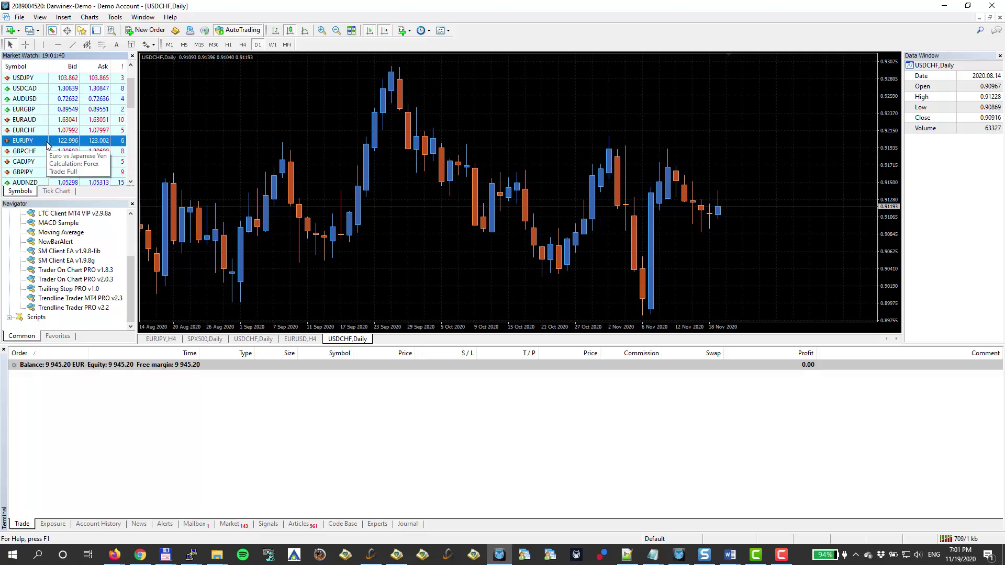
right_click(53, 141)
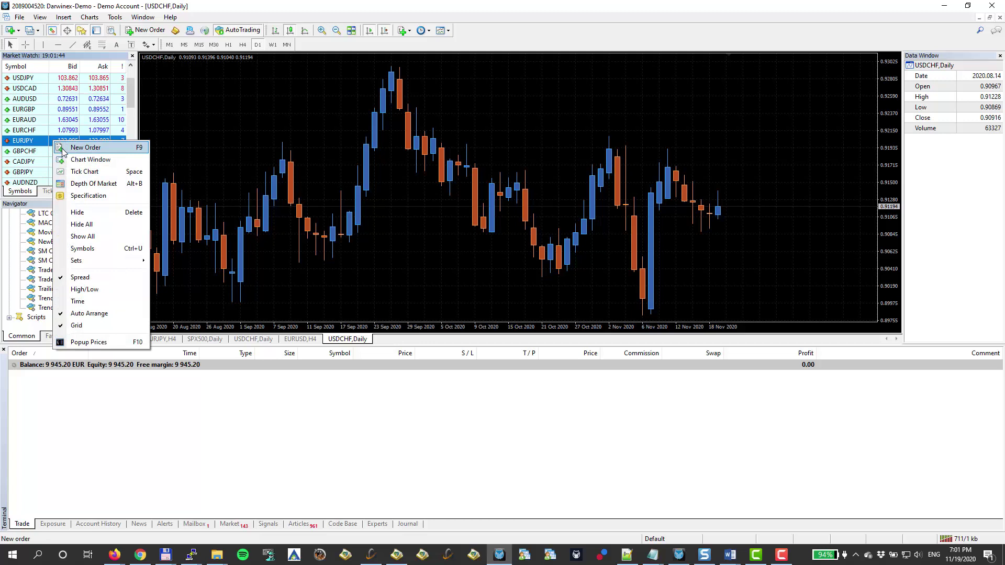
left_click(115, 162)
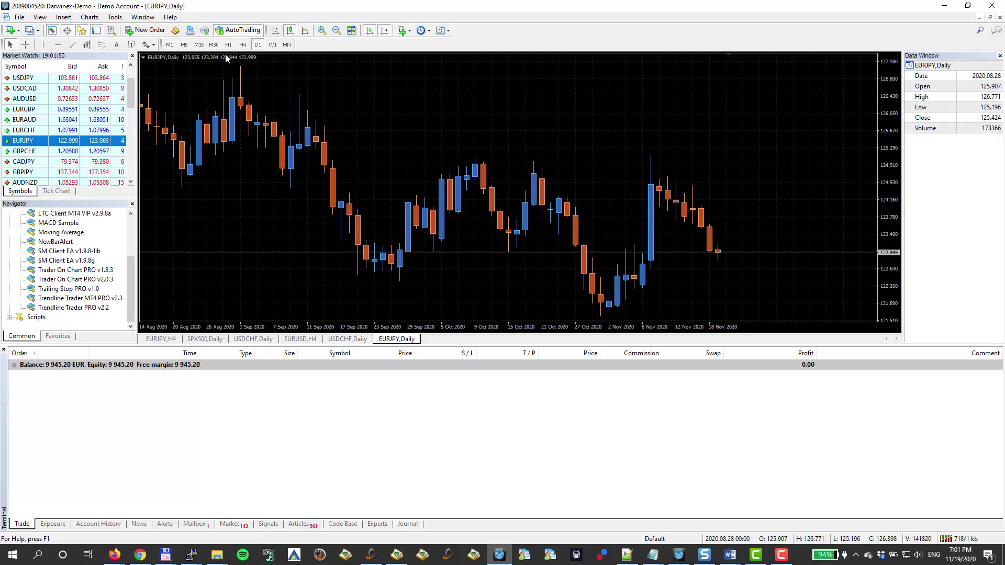
- Switch the EURJPY chart to the M1 timeframe and zoom out
left_click(184, 45)
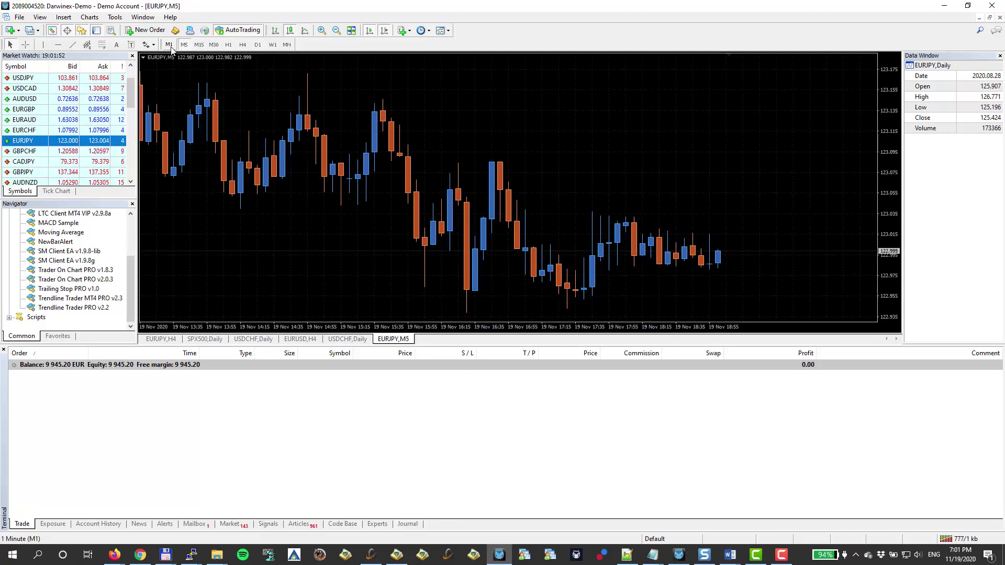
left_click(169, 45)
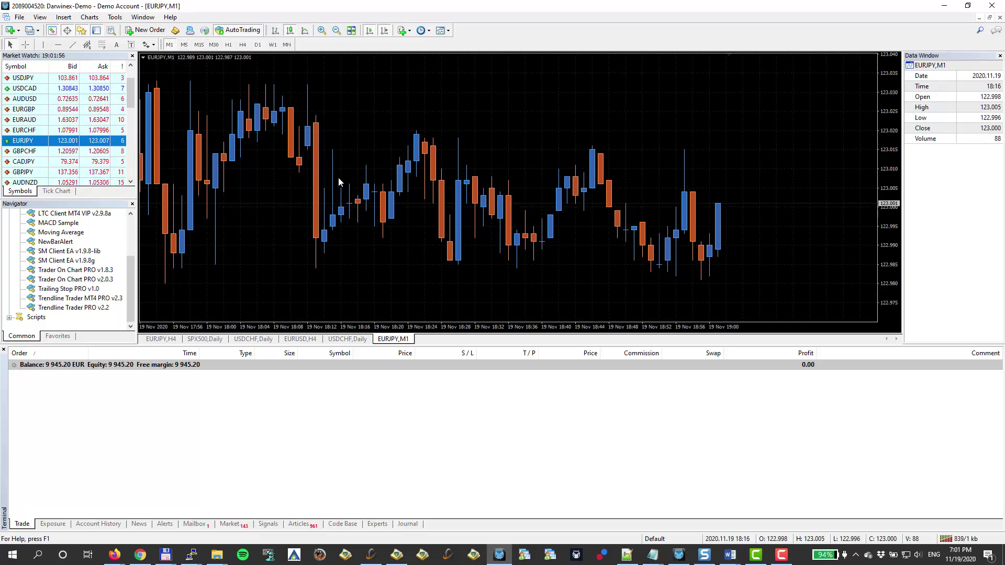
left_click(336, 30)
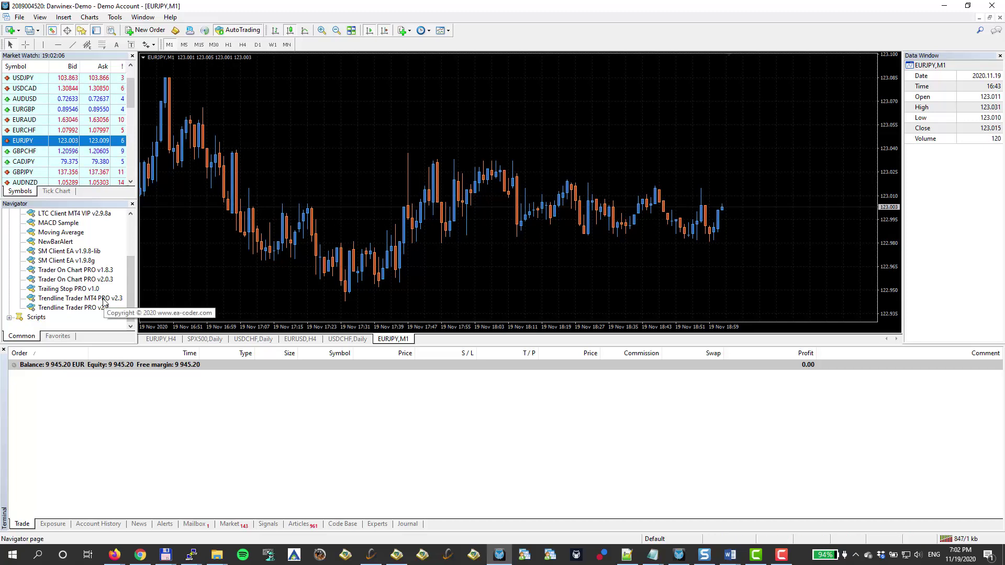
- Open the Trendline Trader MT4 PRO v2.3 Expert dialog on the EURJPY M1 chart from the Navigator
left_click_drag(104, 302, 244, 249)
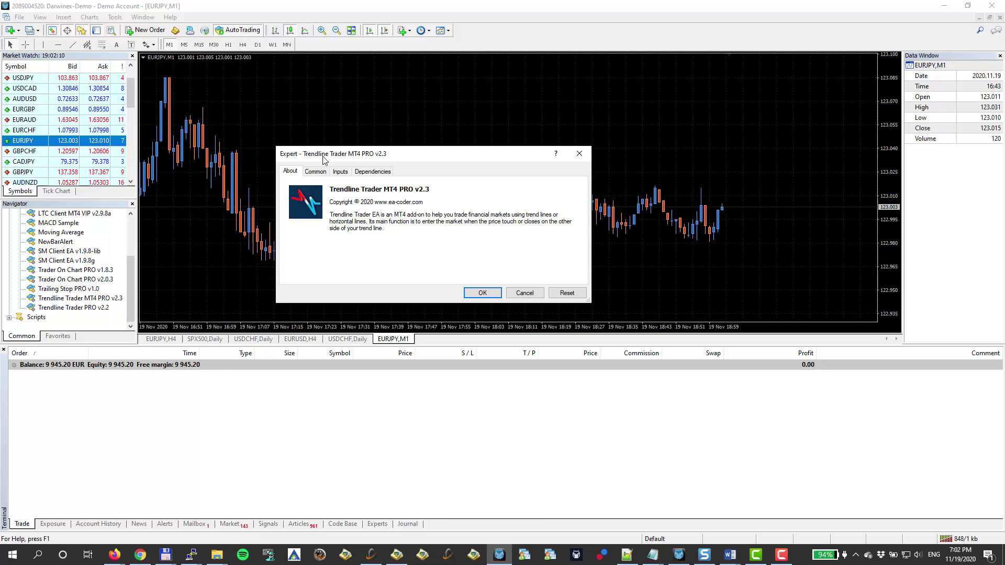
left_click(578, 154)
right_click(75, 300)
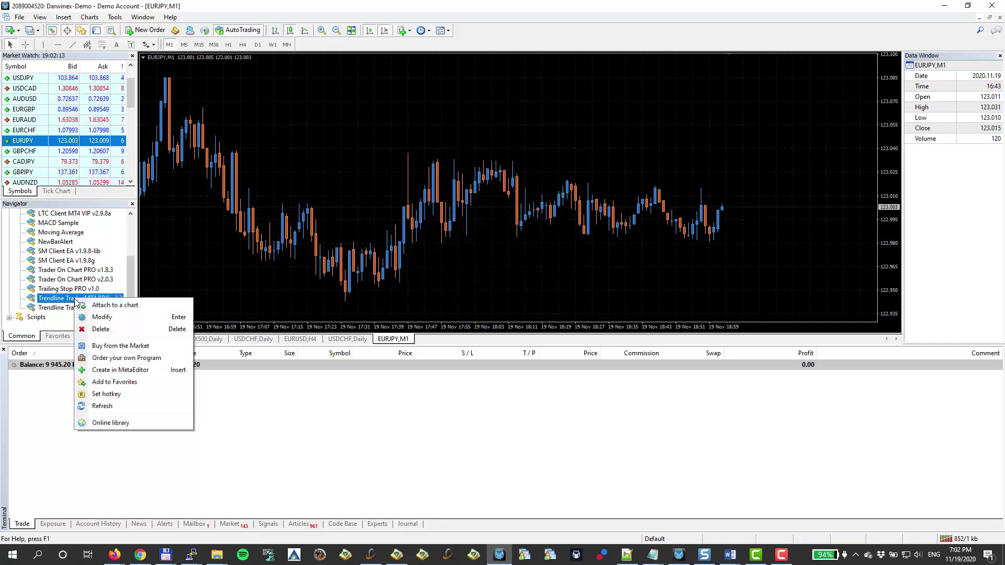
left_click(143, 304)
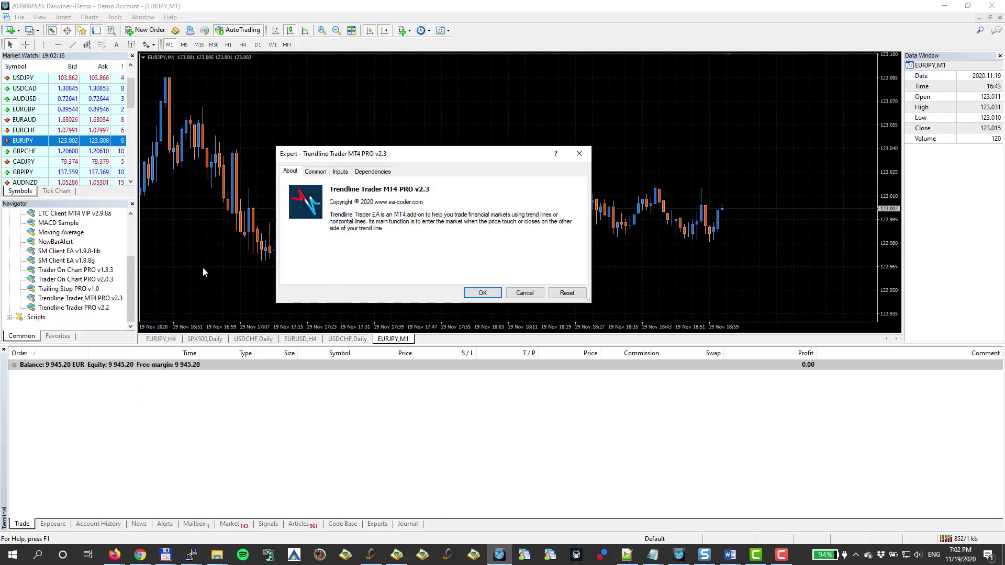
left_click(581, 157)
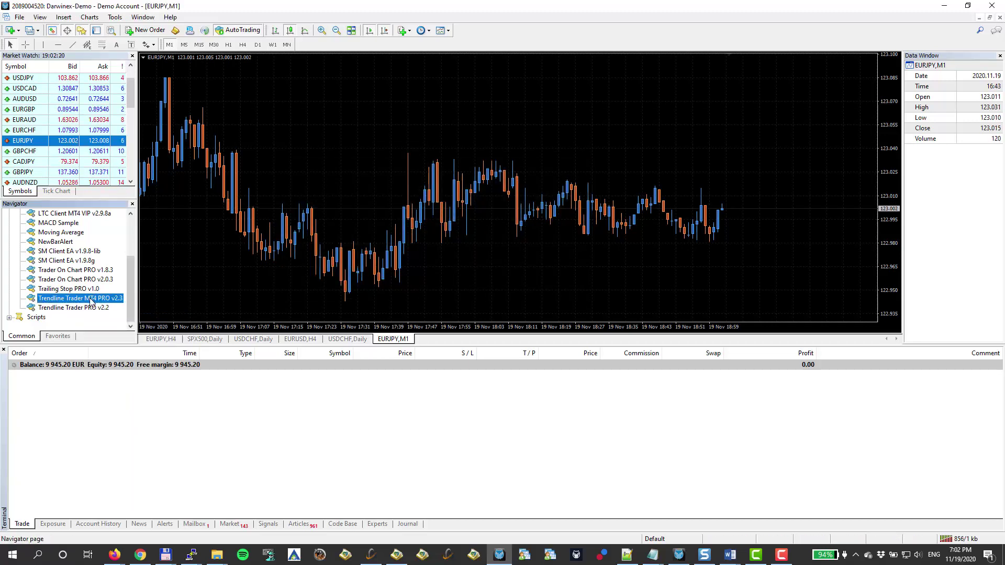
double_click(91, 299)
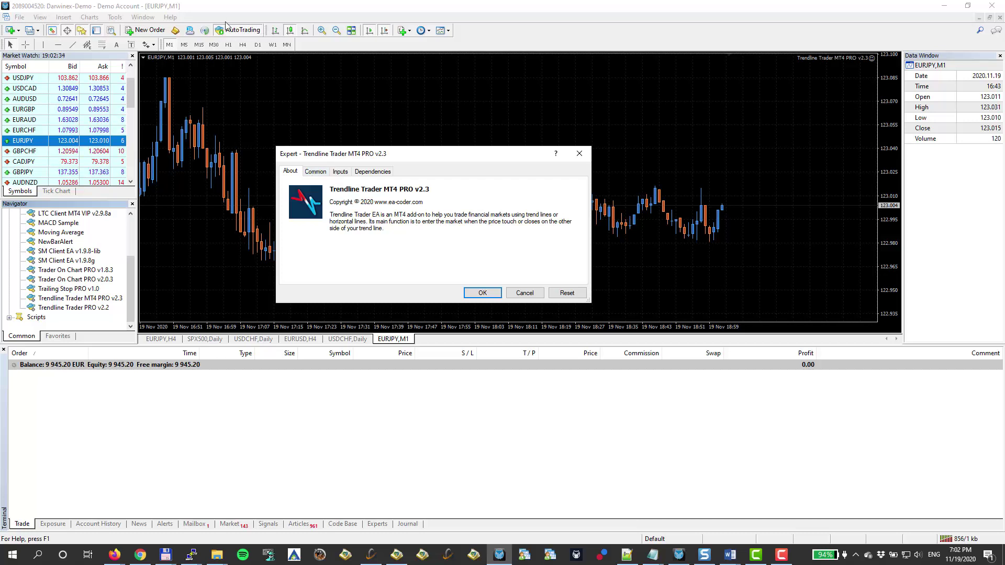
- Allow DLL imports and paste the licence key into the EA's LicenseKey input
left_click(316, 175)
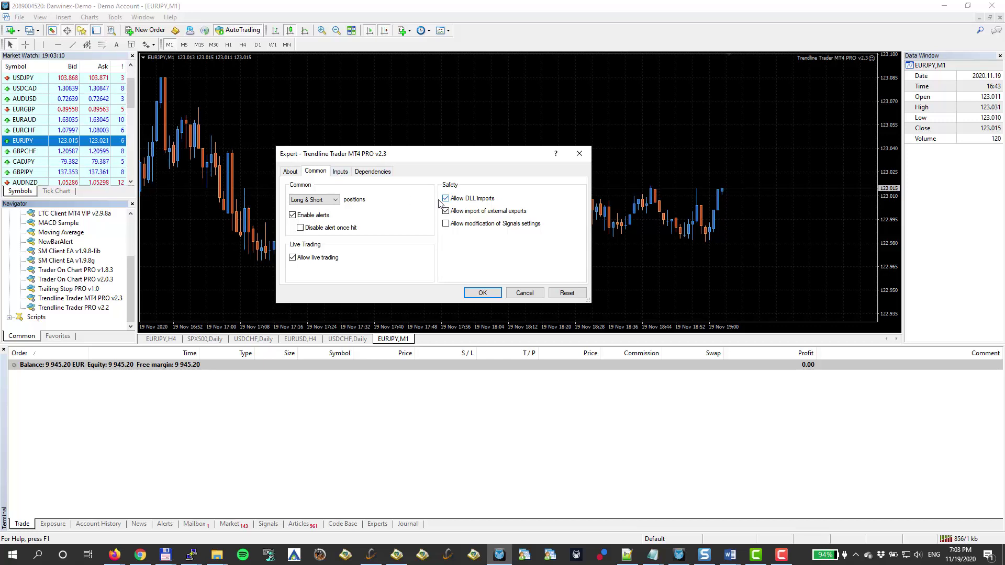
left_click(339, 173)
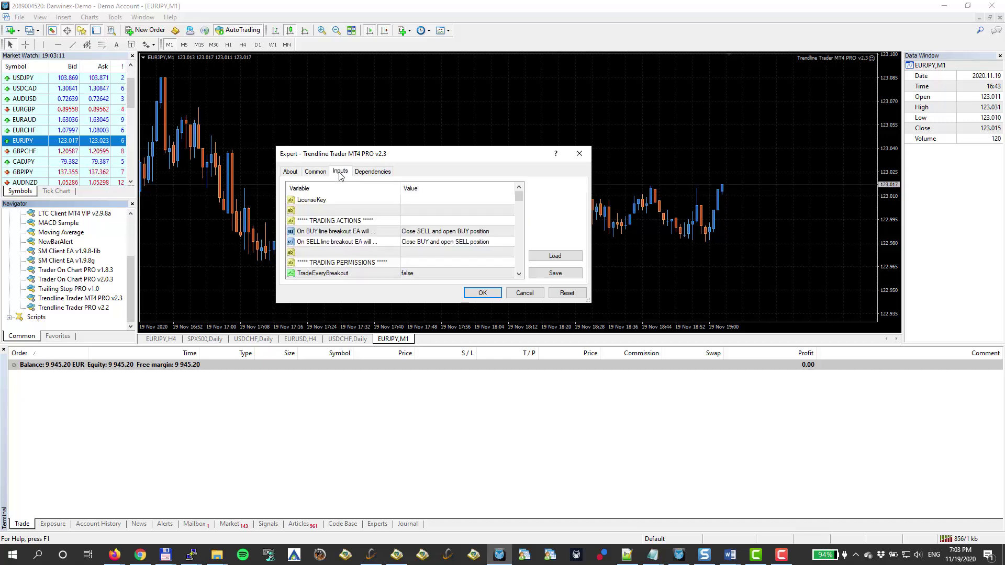
left_click(329, 200)
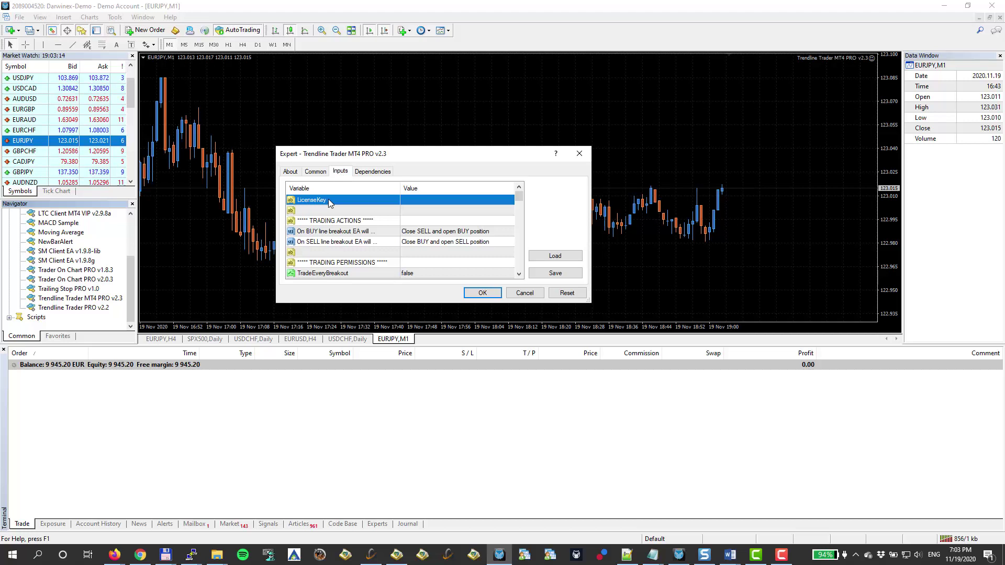
left_click(406, 203)
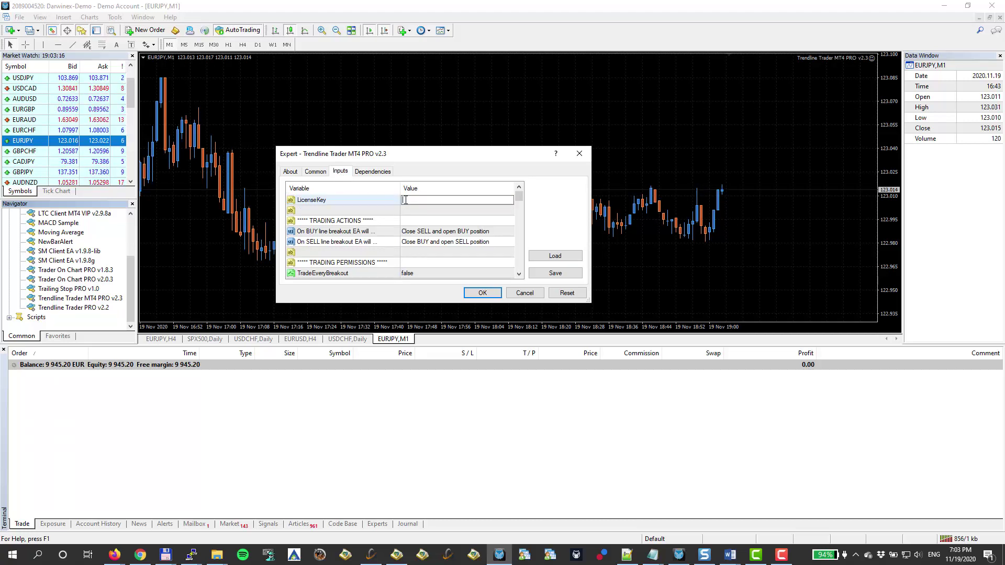
right_click(406, 201)
left_click(429, 206)
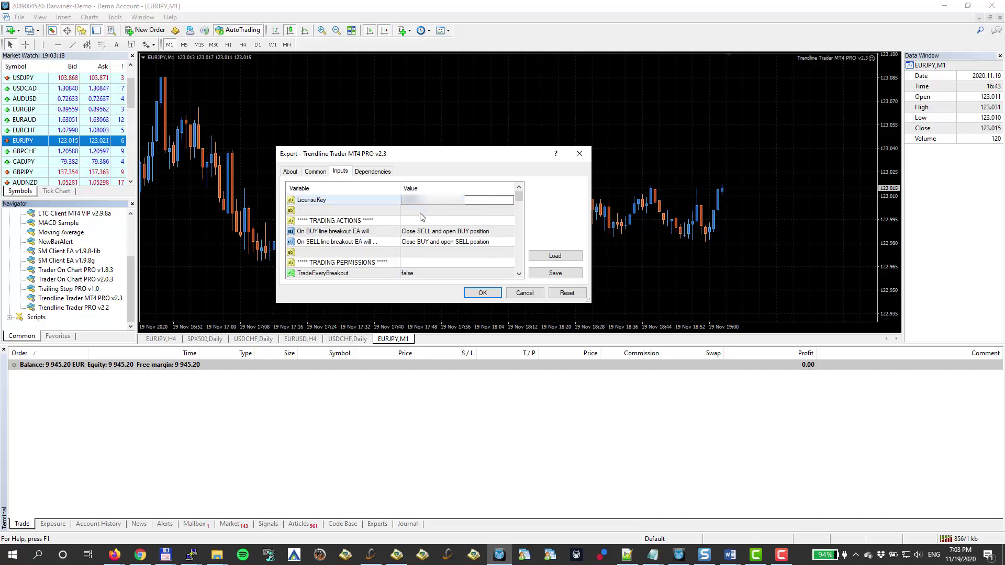
key("Return")
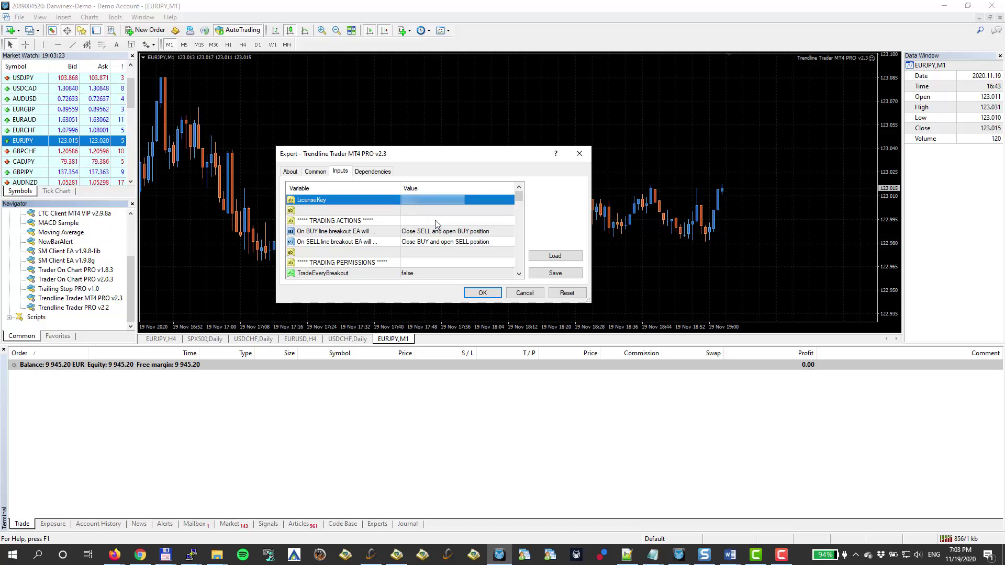
scroll(438, 223, "down", 1)
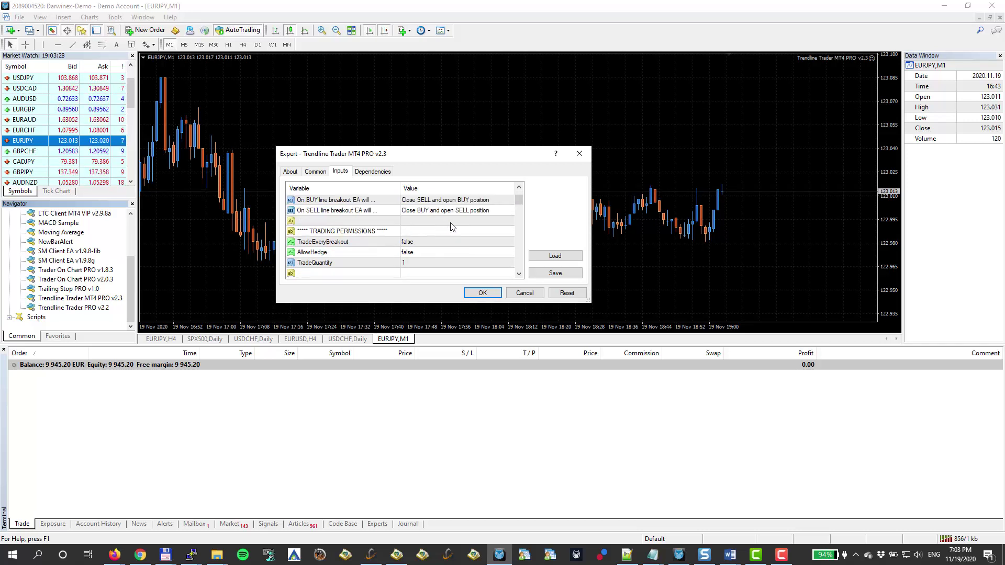
scroll(452, 226, "down", 1)
left_click_drag(518, 204, 518, 231)
scroll(484, 231, "up", 2)
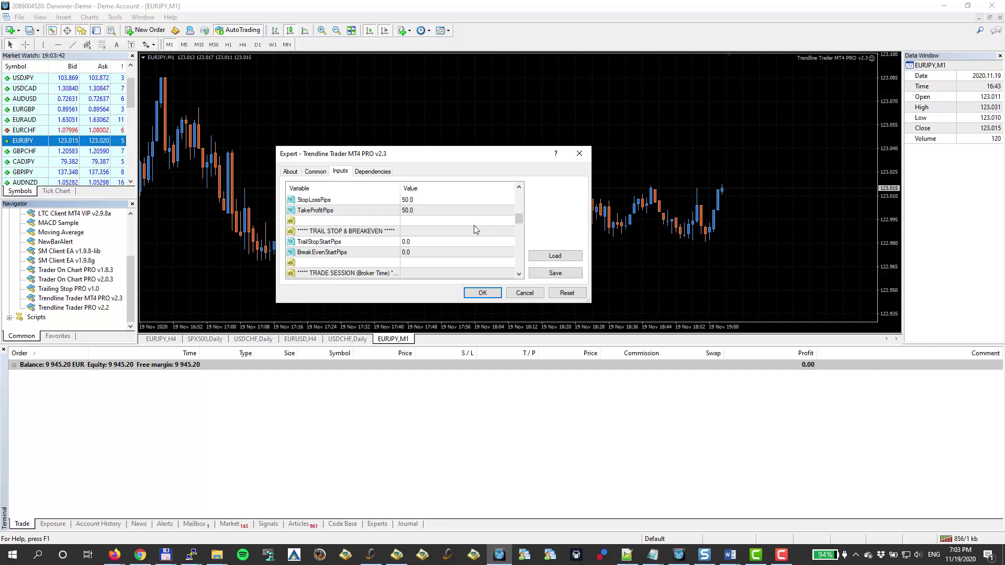
scroll(473, 225, "up", 1)
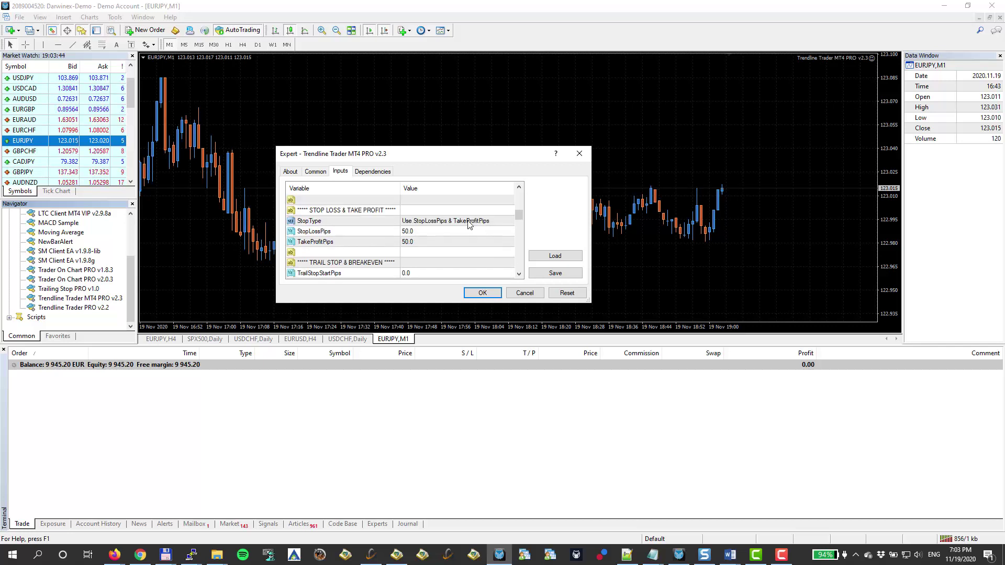
scroll(466, 225, "up", 1)
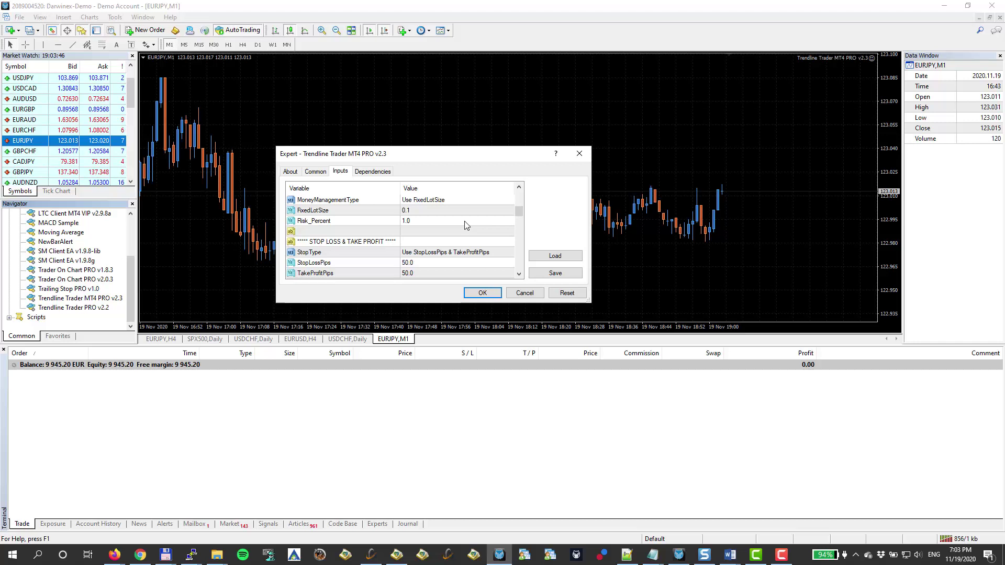
scroll(466, 225, "down", 1)
scroll(467, 226, "down", 1)
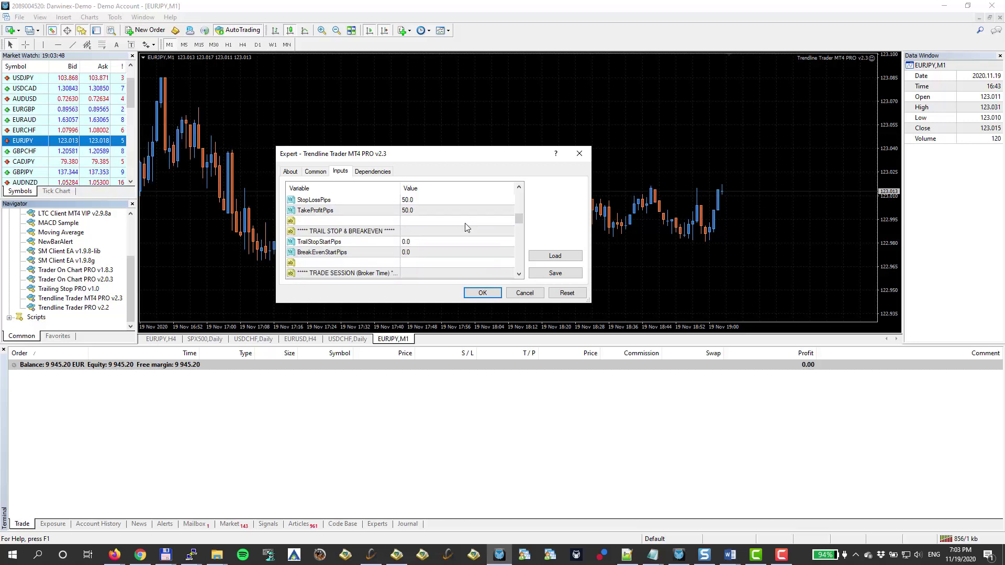
scroll(465, 224, "down", 2)
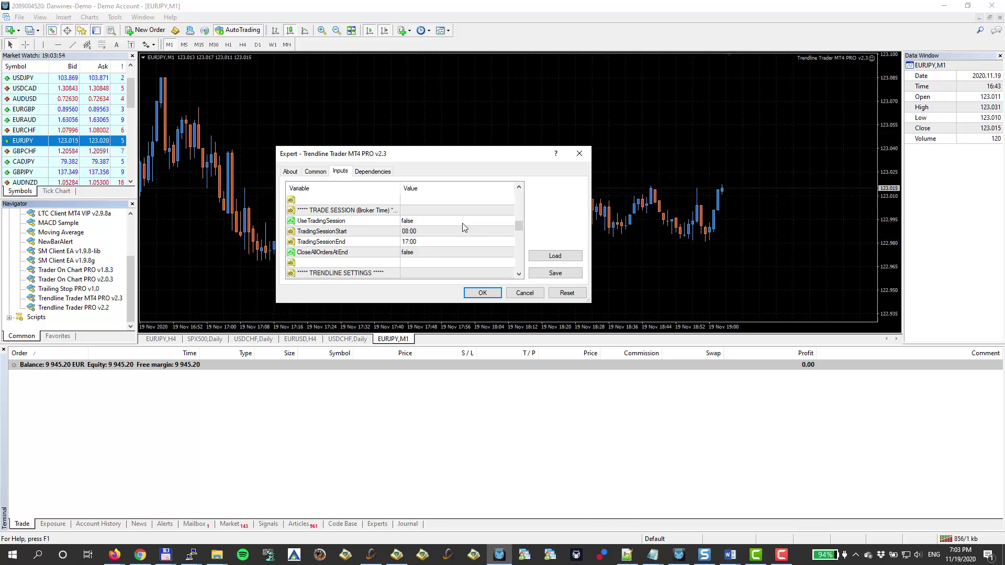
scroll(463, 227, "down", 1)
scroll(462, 226, "down", 1)
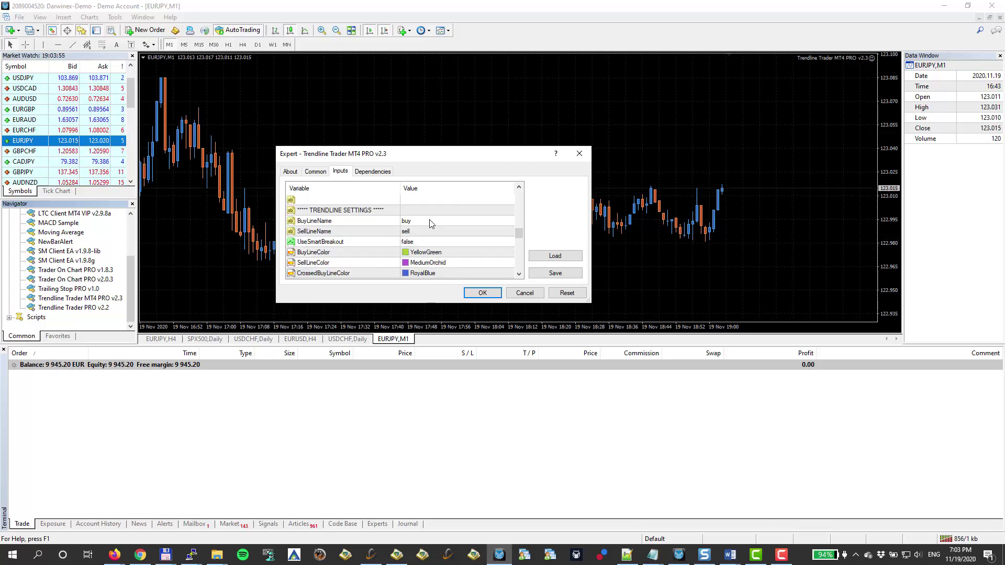
left_click(359, 222)
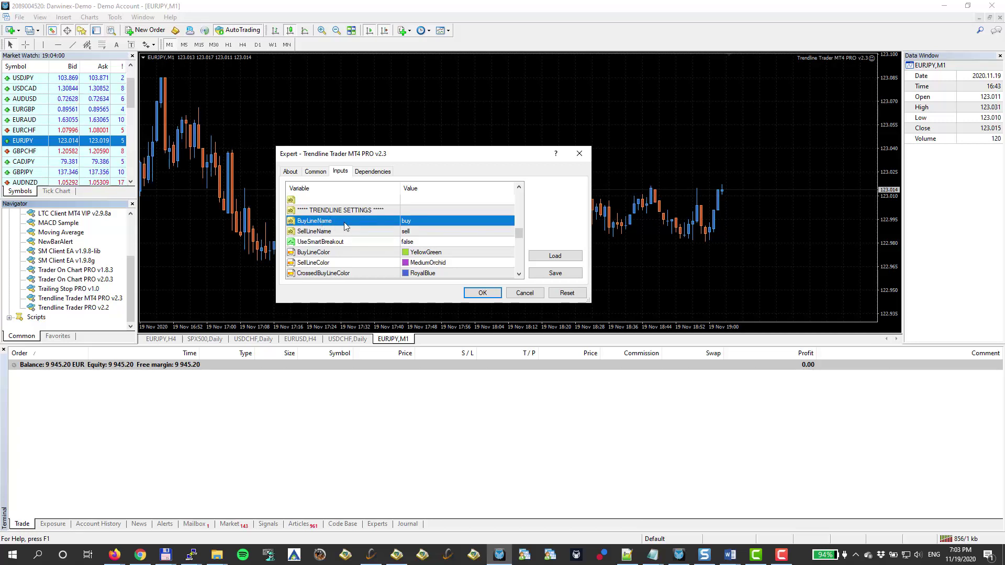
left_click(316, 232)
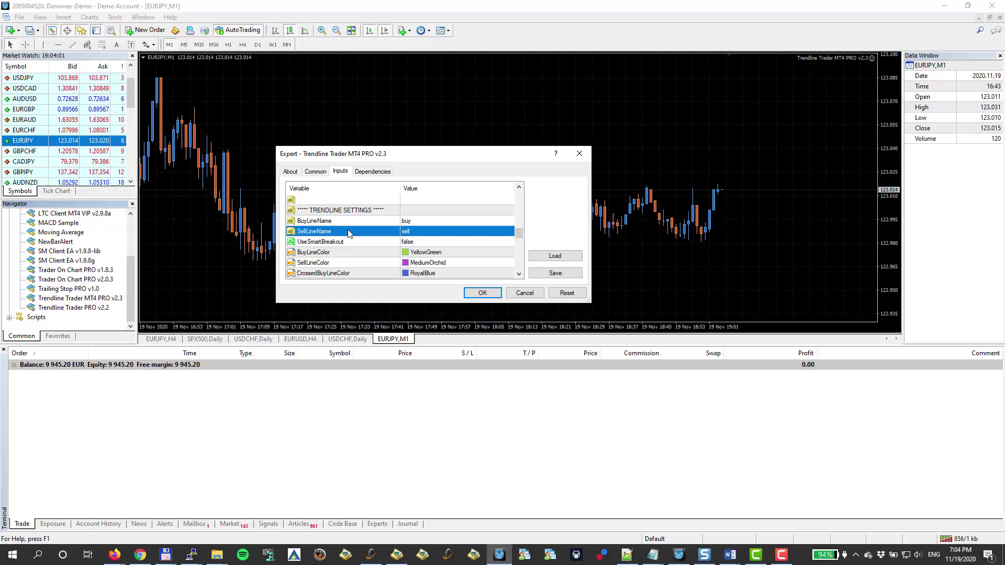
left_click(421, 220)
left_click(419, 233)
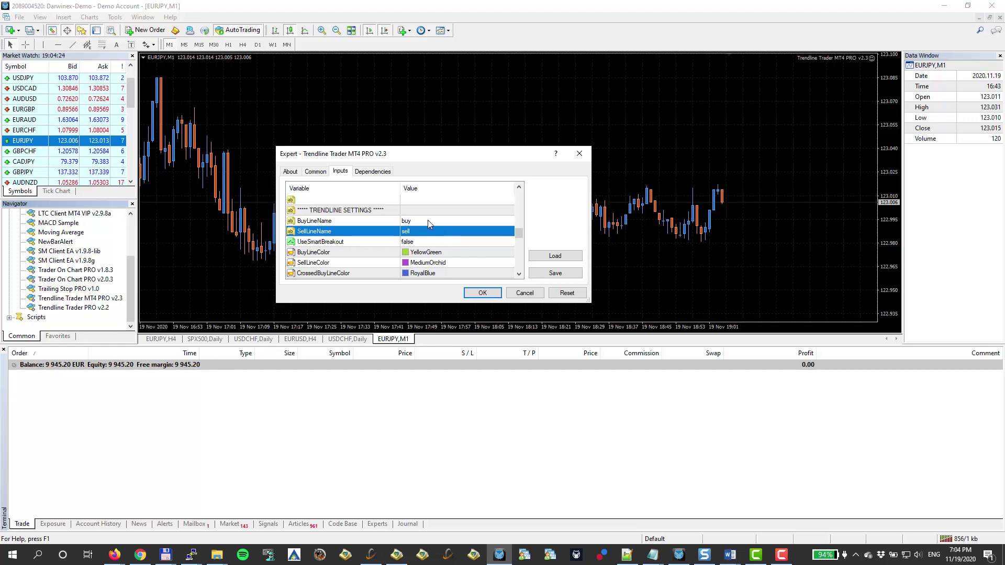
left_click(428, 221)
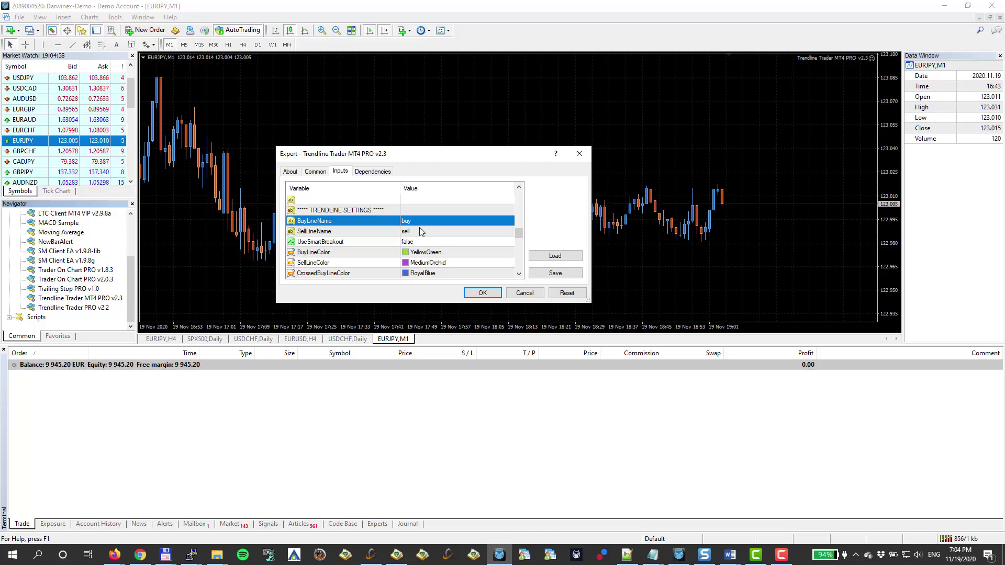
left_click(423, 233)
left_click(424, 222)
- Confirm the Expert dialog so the EA runs on EURJPY M1, reporting no trendline found
left_click(481, 293)
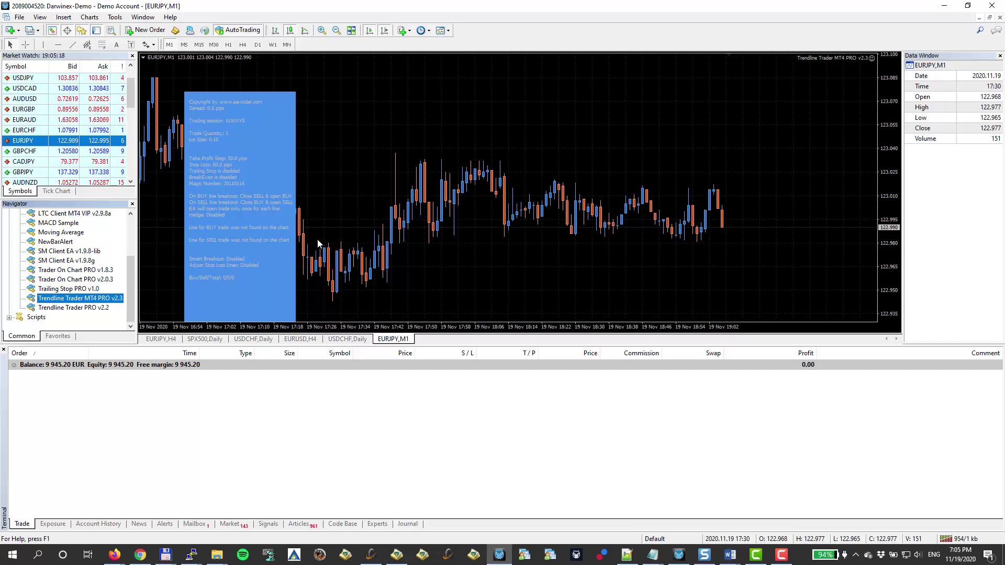
- Draw a test pink trendline along the recent highs, then delete it from the chart
left_click(73, 44)
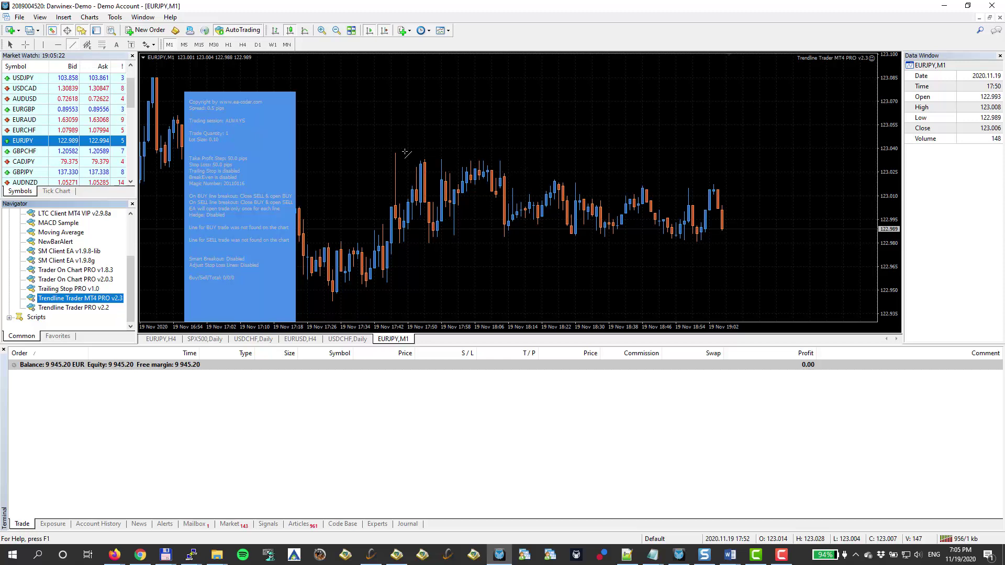
left_click_drag(395, 154, 805, 183)
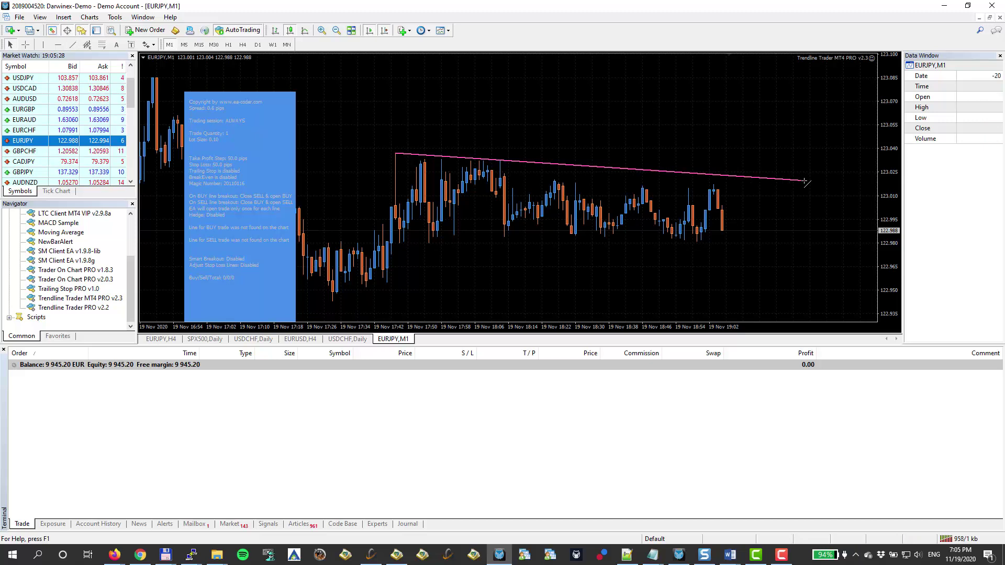
left_click_drag(804, 182, 804, 182)
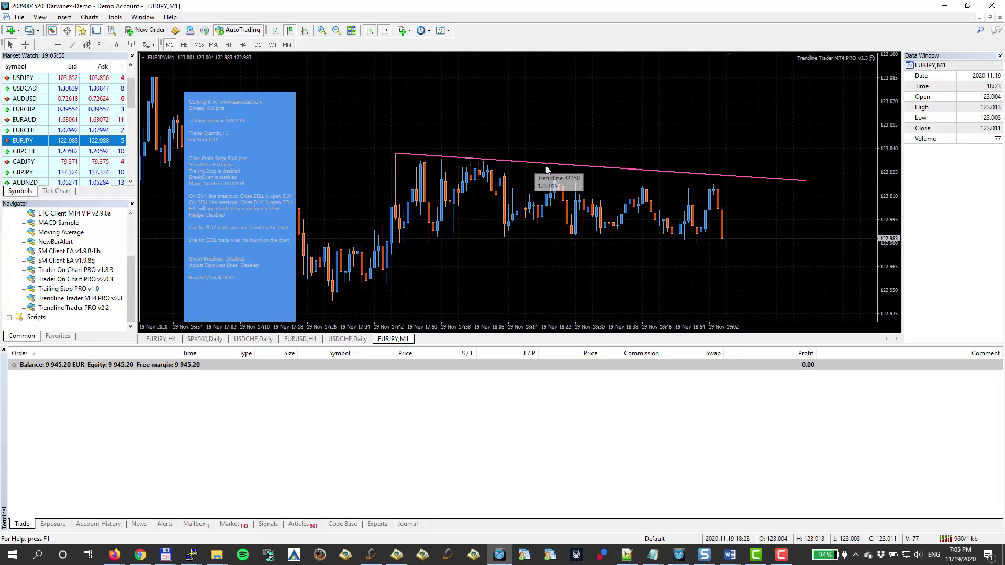
double_click(583, 167)
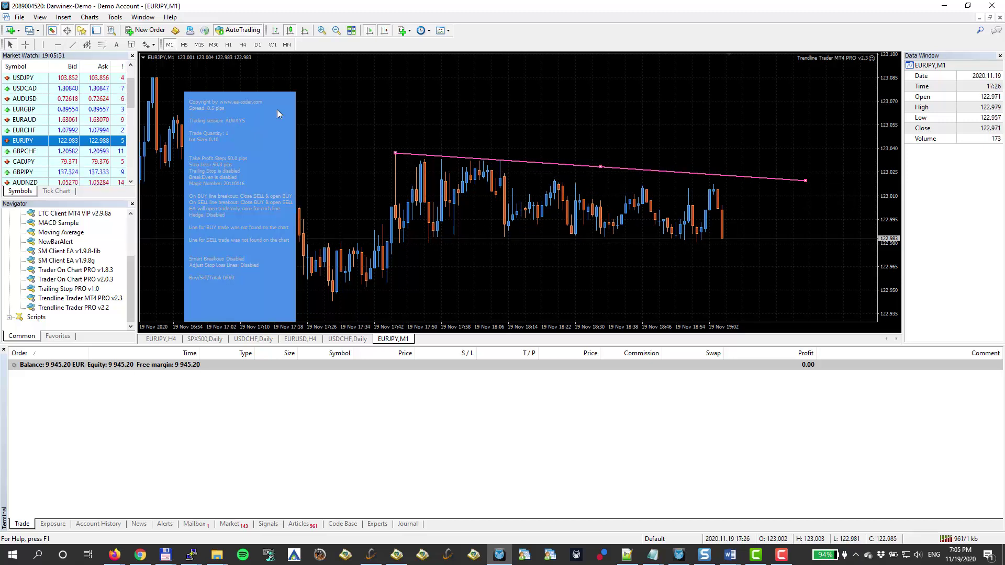
right_click(393, 153)
left_click(413, 193)
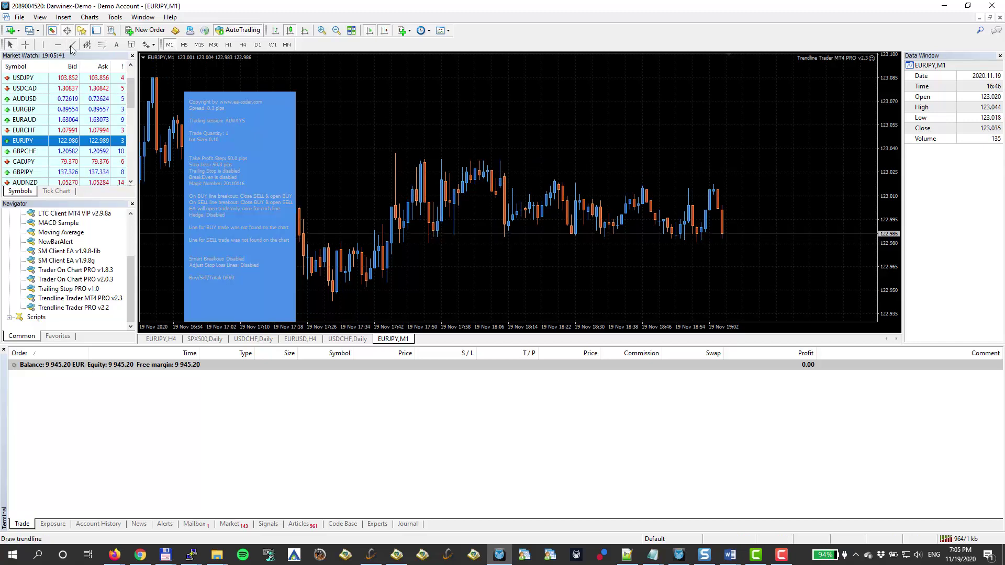
- Toggle the Line Studies toolbar off and back on via View > Toolbars
left_click(44, 19)
mouse_move(70, 48)
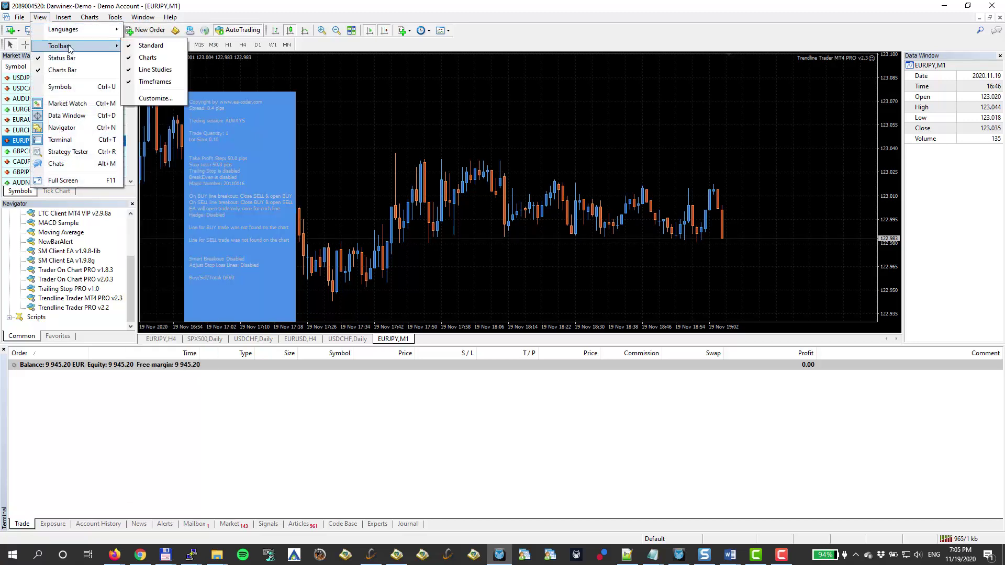
left_click(156, 70)
left_click(40, 18)
mouse_move(70, 46)
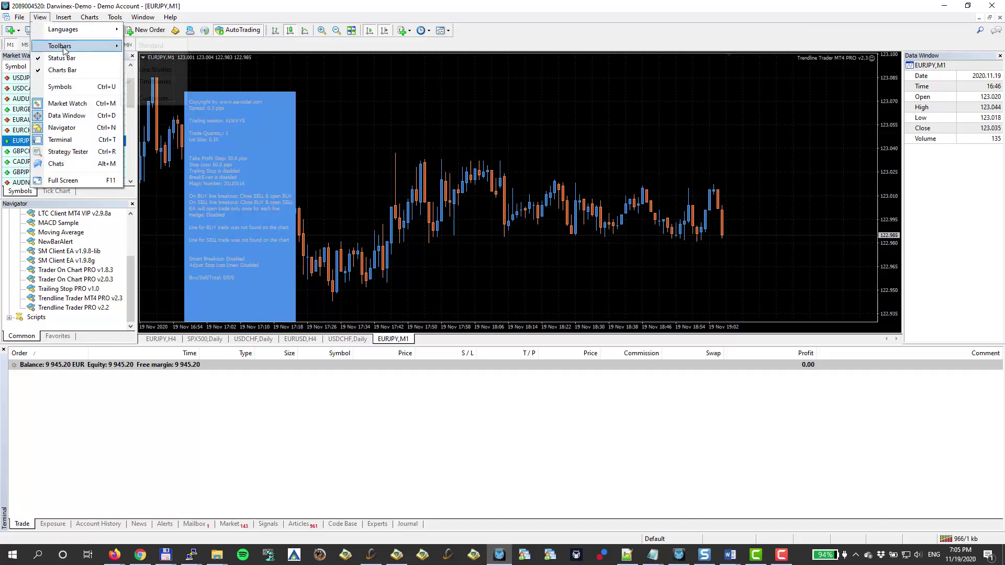
left_click(153, 70)
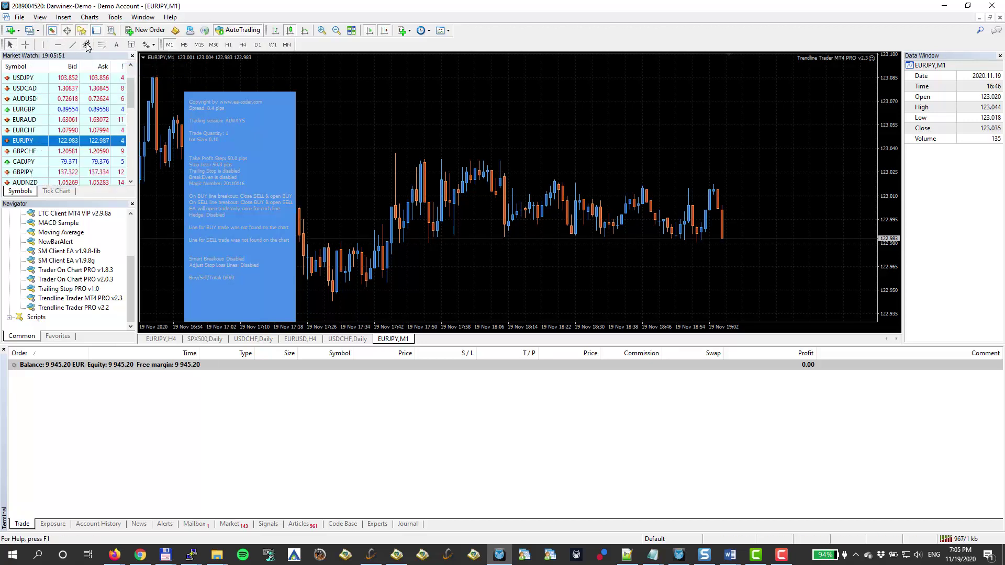
- Pick the Trendline tool from Insert > Lines to start a new line
left_click(63, 18)
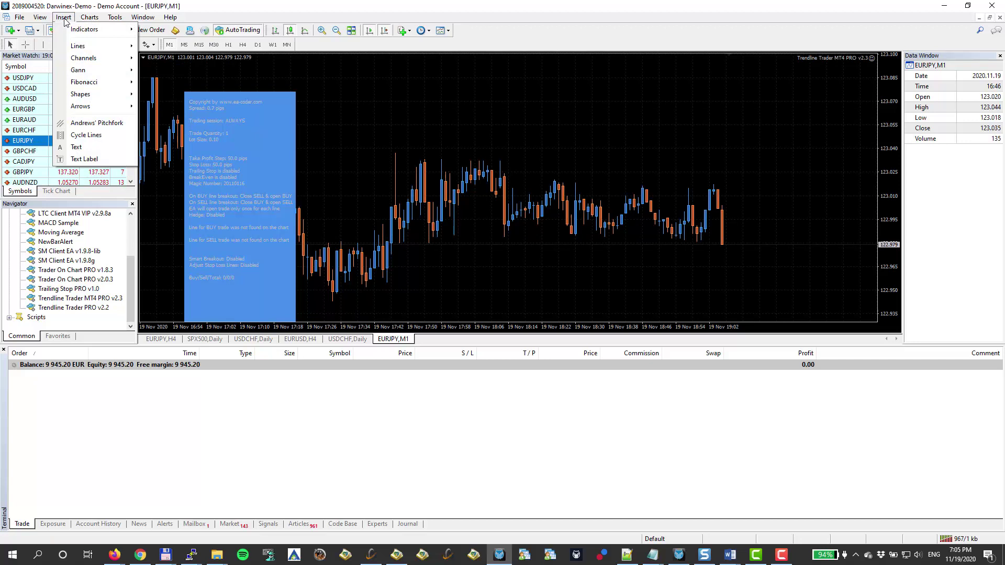
mouse_move(92, 48)
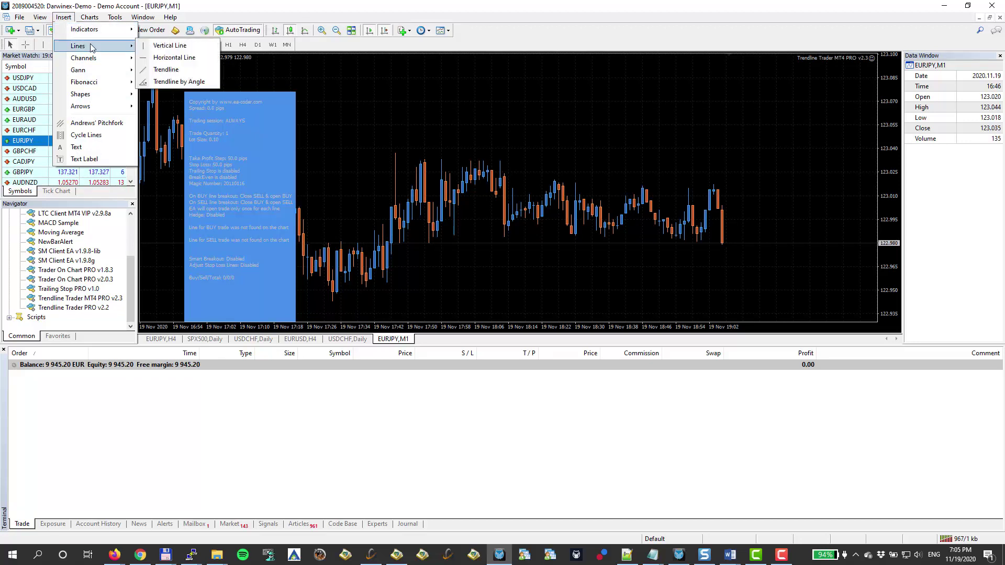
left_click(164, 71)
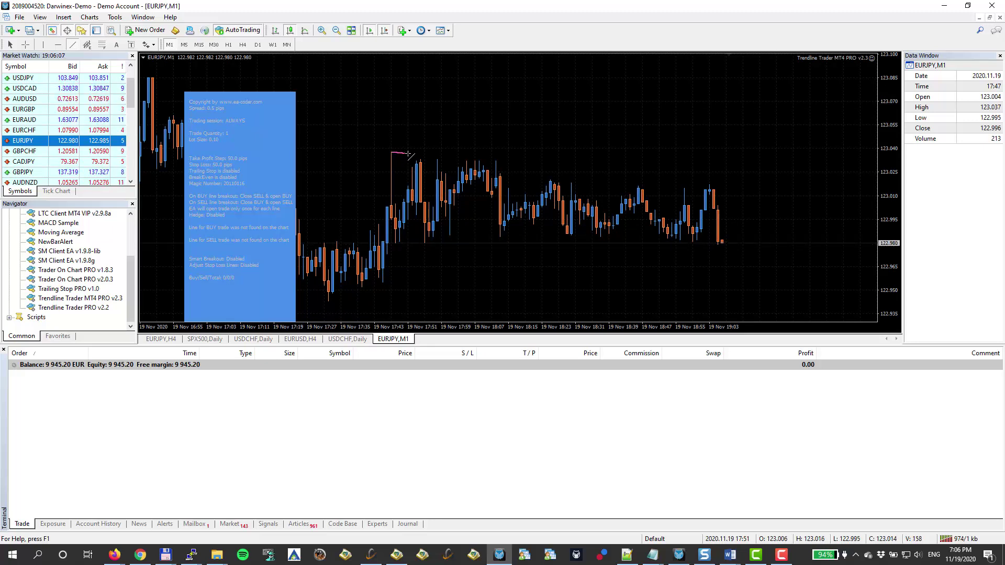
- Draw the pink trendline from the 17:43 high and adjust its anchors down to about 123.032 near 18:12
mouse_move(408, 154)
left_mouse_down()
mouse_move(439, 142)
mouse_move(539, 167)
mouse_move(655, 153)
mouse_move(707, 225)
mouse_move(664, 125)
mouse_move(559, 222)
mouse_move(725, 162)
mouse_move(763, 205)
mouse_move(804, 171)
mouse_move(791, 144)
mouse_move(804, 148)
mouse_move(805, 163)
mouse_move(805, 152)
left_mouse_up()
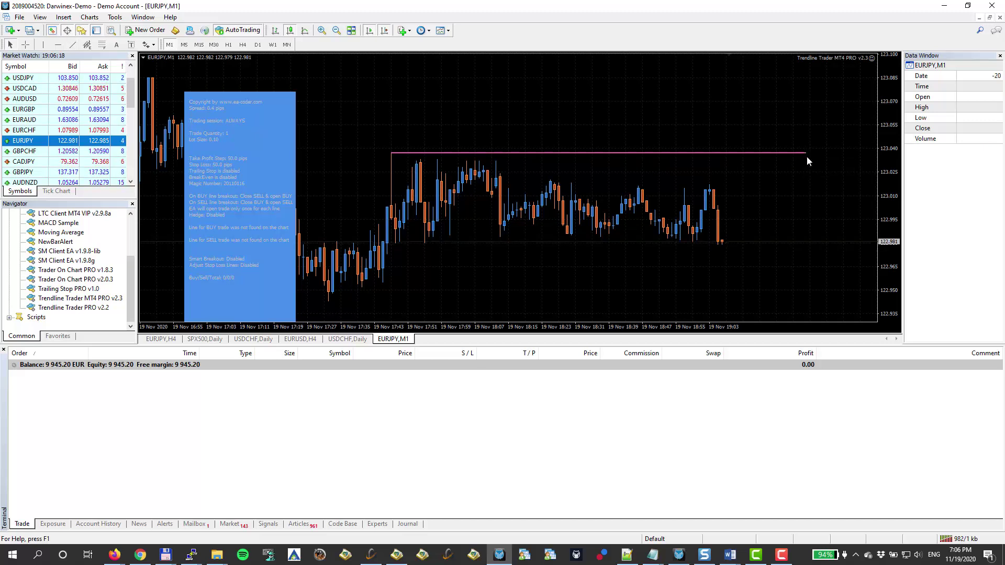
double_click(776, 153)
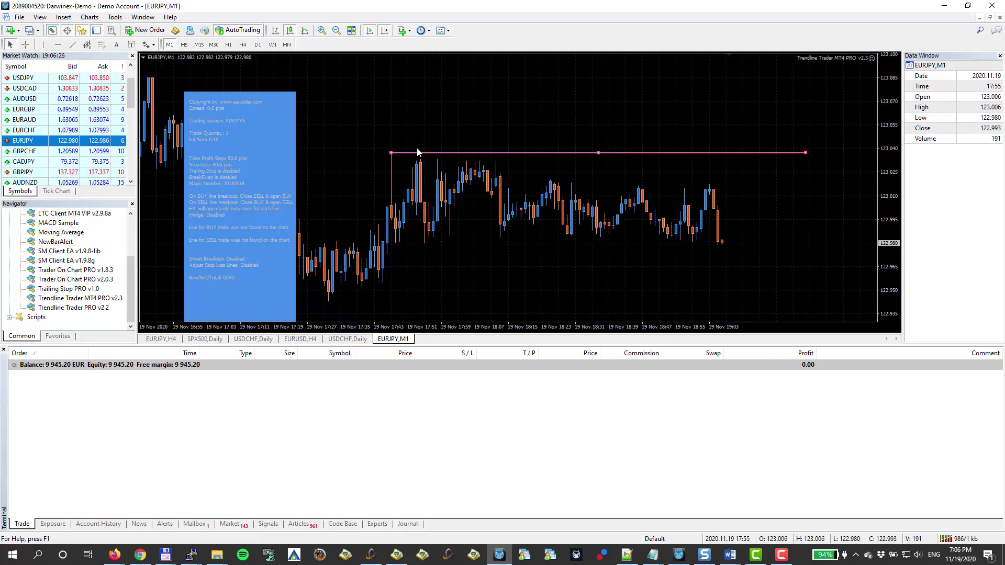
left_click_drag(393, 153, 392, 141)
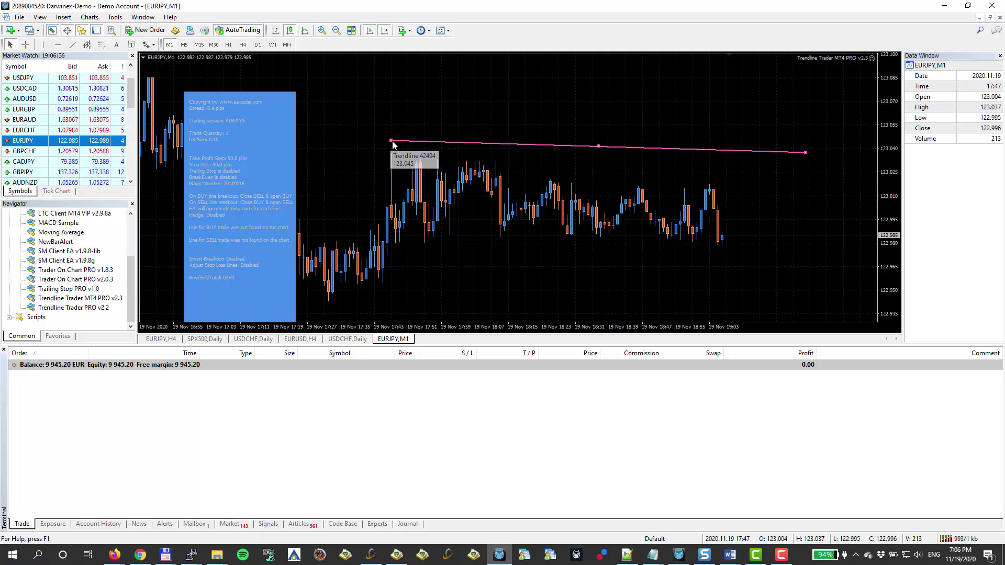
left_click_drag(391, 141, 394, 149)
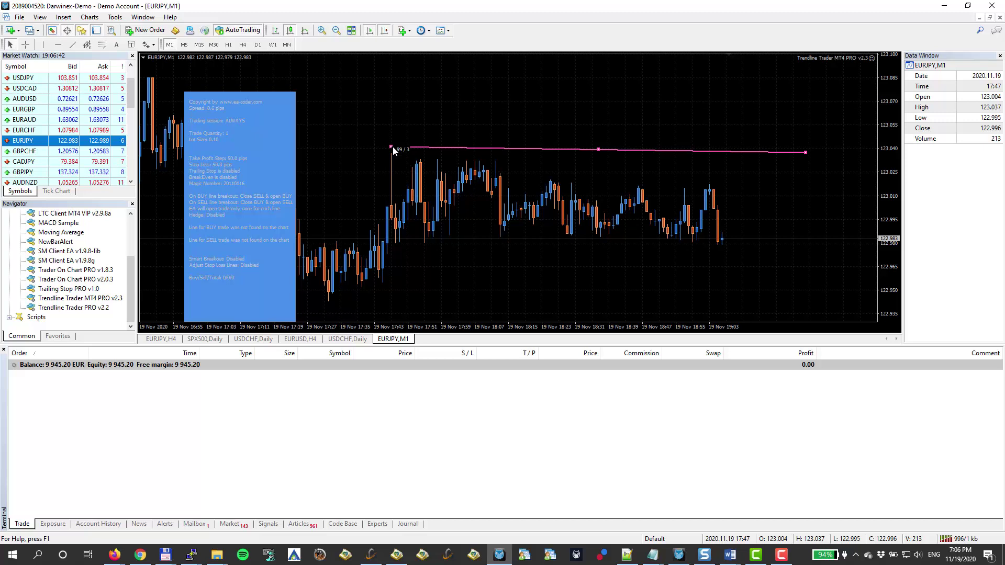
left_click_drag(393, 150, 392, 153)
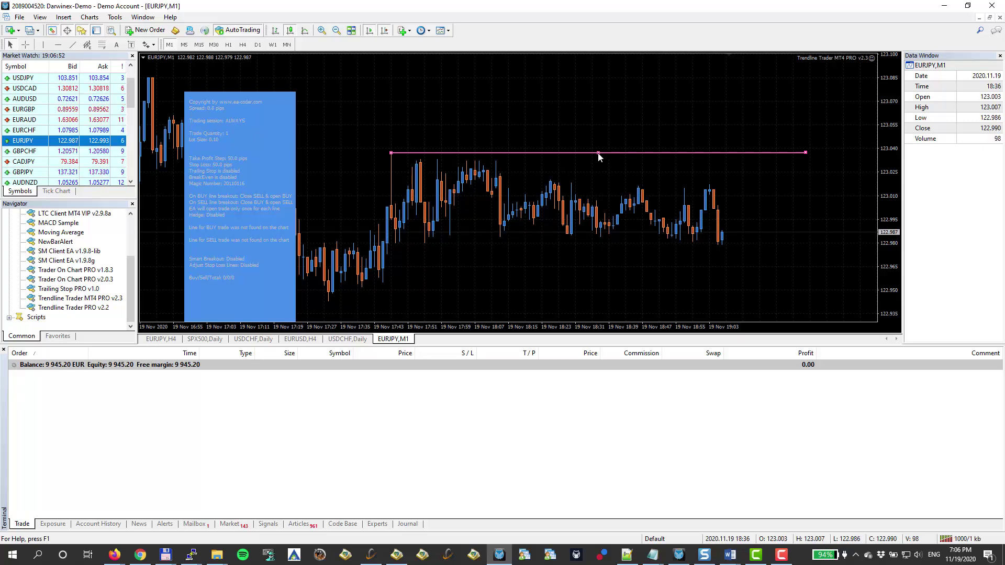
mouse_move(599, 156)
left_mouse_down()
mouse_move(568, 131)
mouse_move(581, 155)
mouse_move(576, 177)
mouse_move(602, 148)
left_mouse_up()
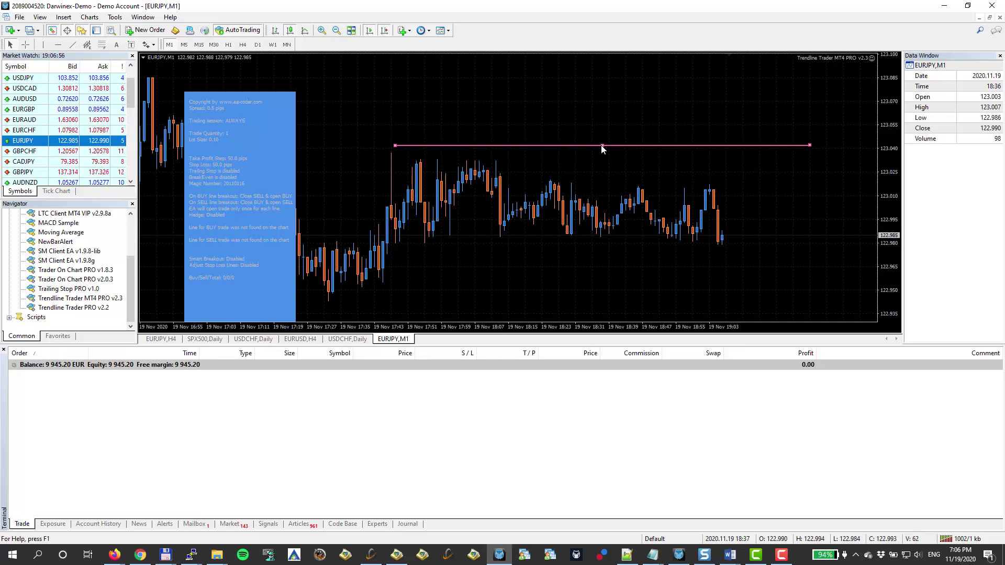
left_click_drag(395, 146, 392, 154)
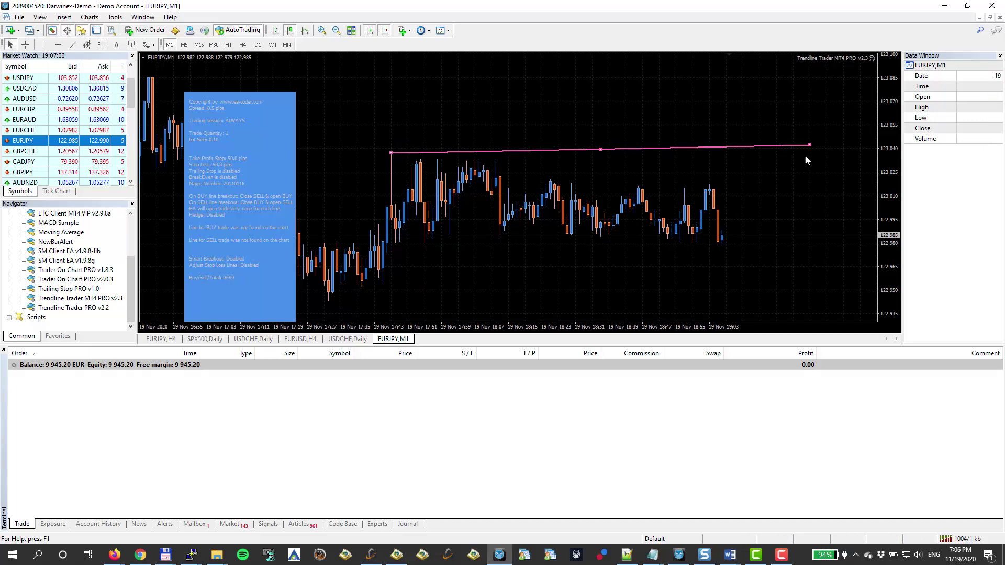
left_click_drag(808, 146, 494, 165)
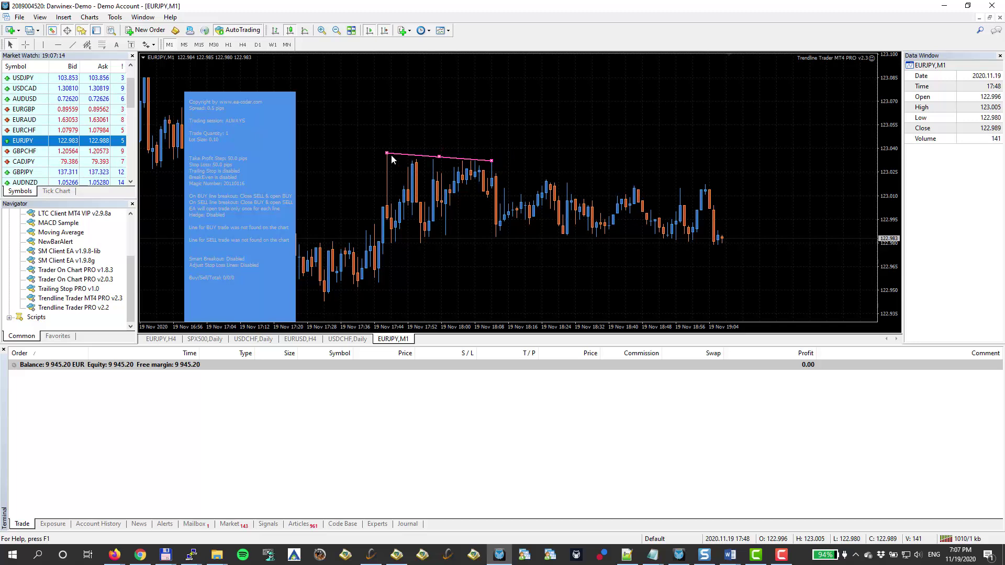
- Enable the Ray option in the trendline's properties so it extends right
right_click(491, 164)
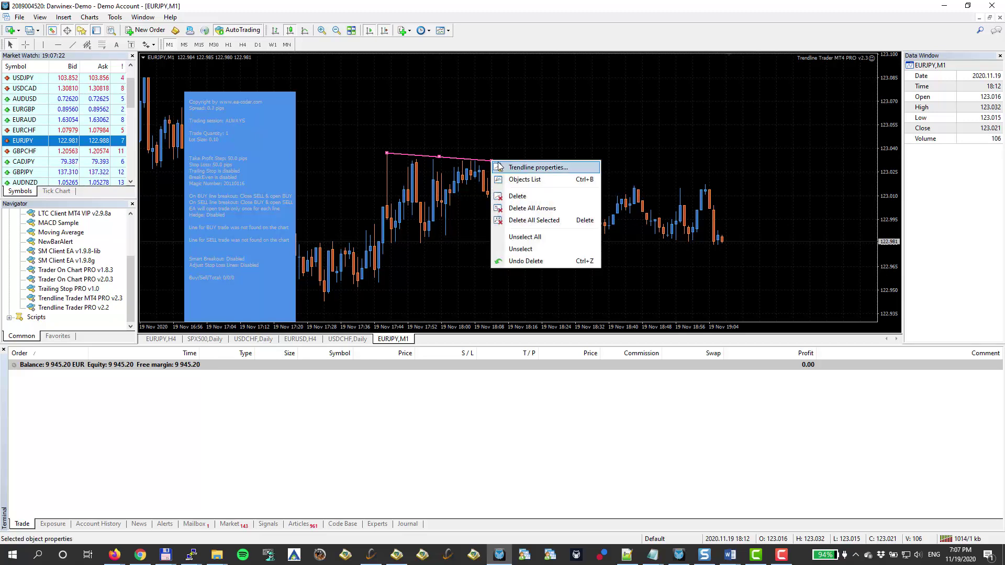
left_click(519, 168)
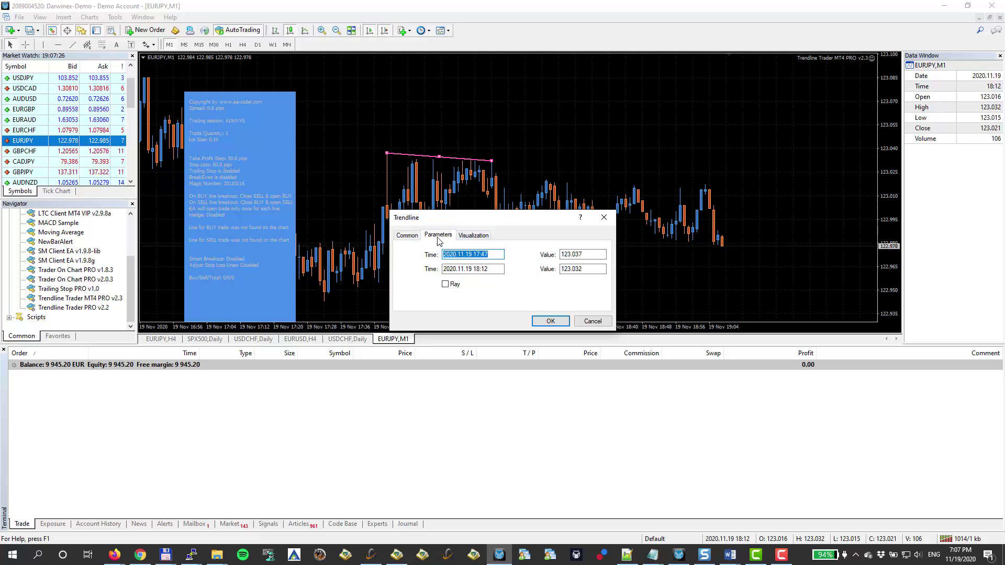
left_click(445, 285)
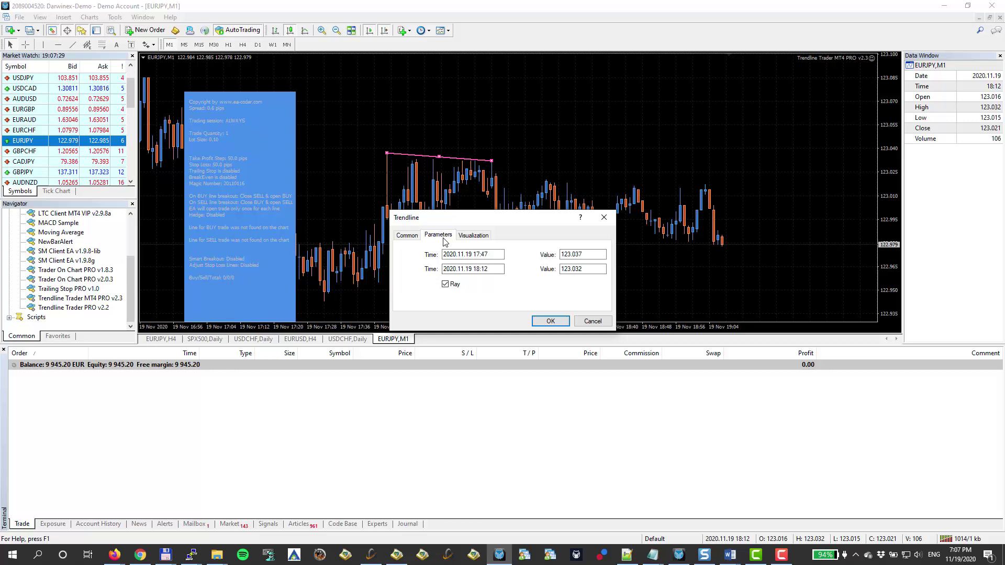
left_click(549, 321)
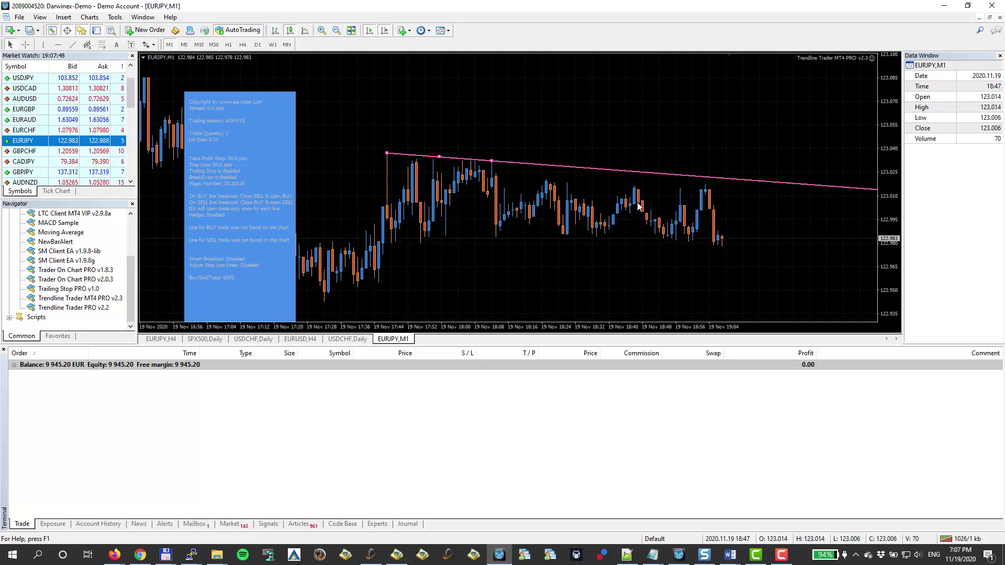
- Rename the trendline to 'buy' in its Common properties
right_click(490, 161)
left_click(518, 168)
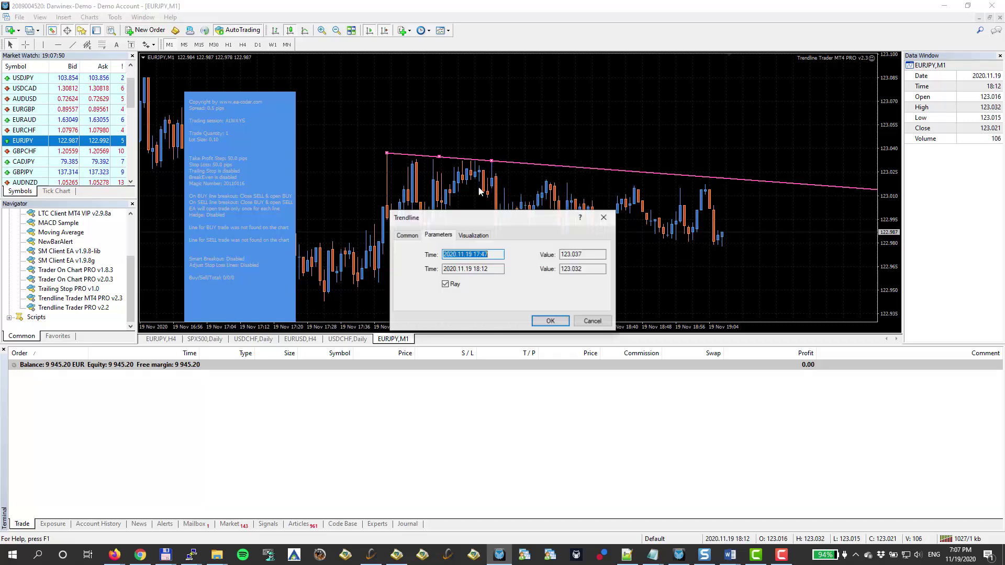
left_click(407, 236)
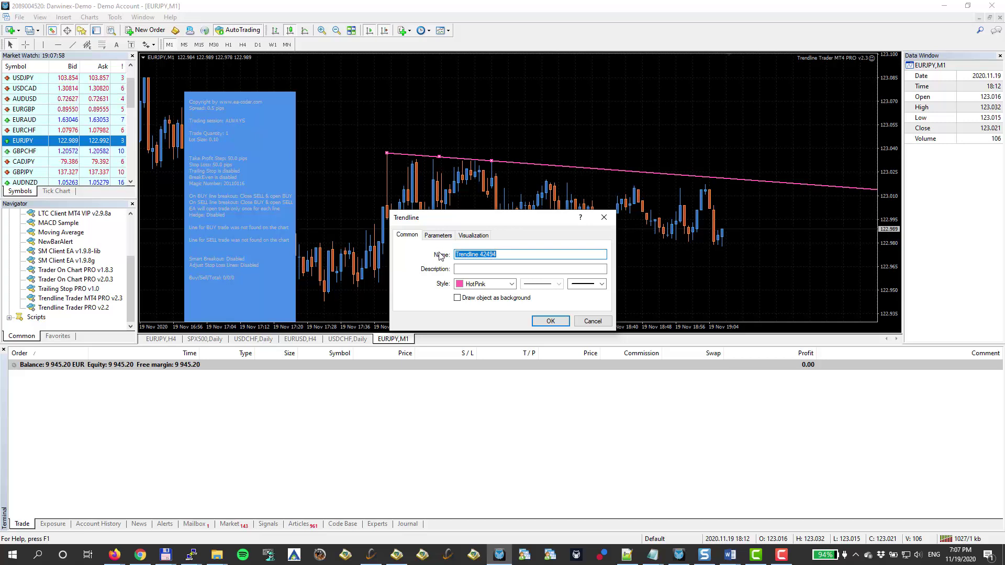
type("buy")
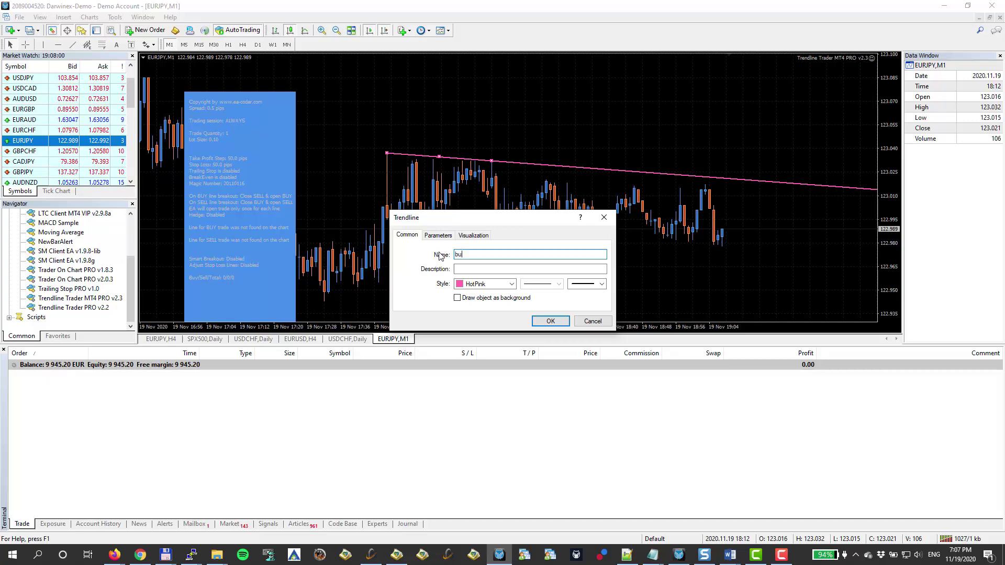
left_click(551, 322)
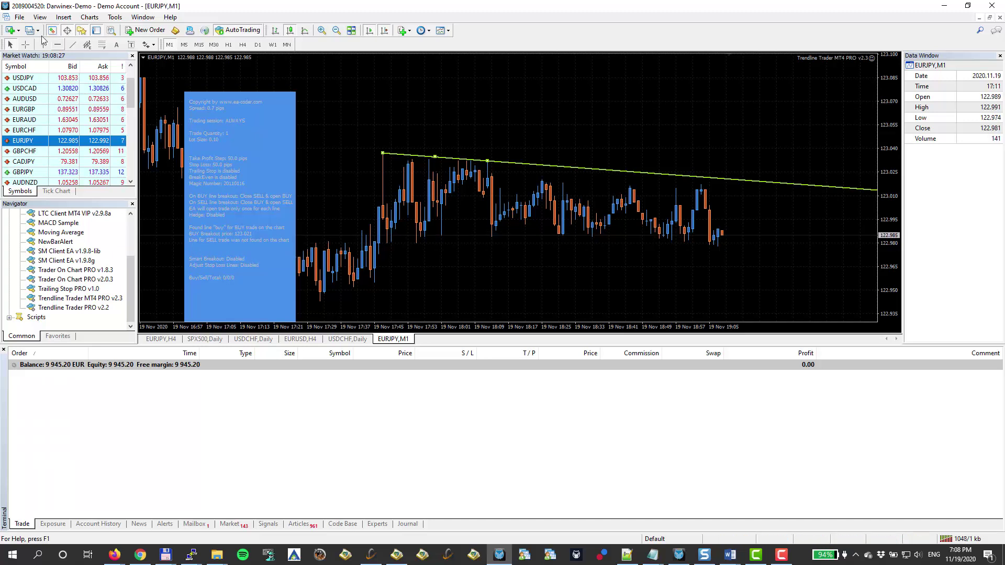
left_click(26, 47)
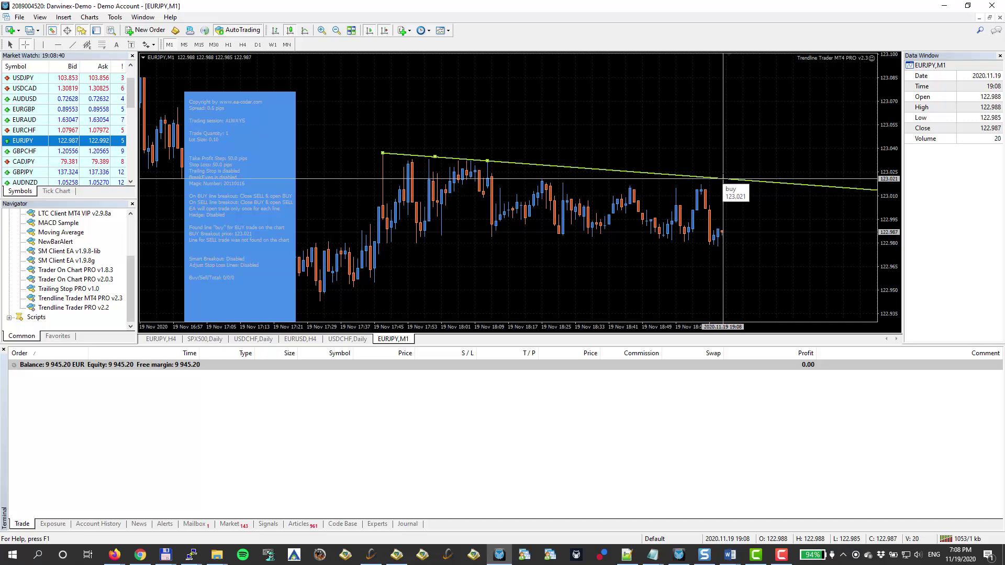
key("plus")
key("plus")
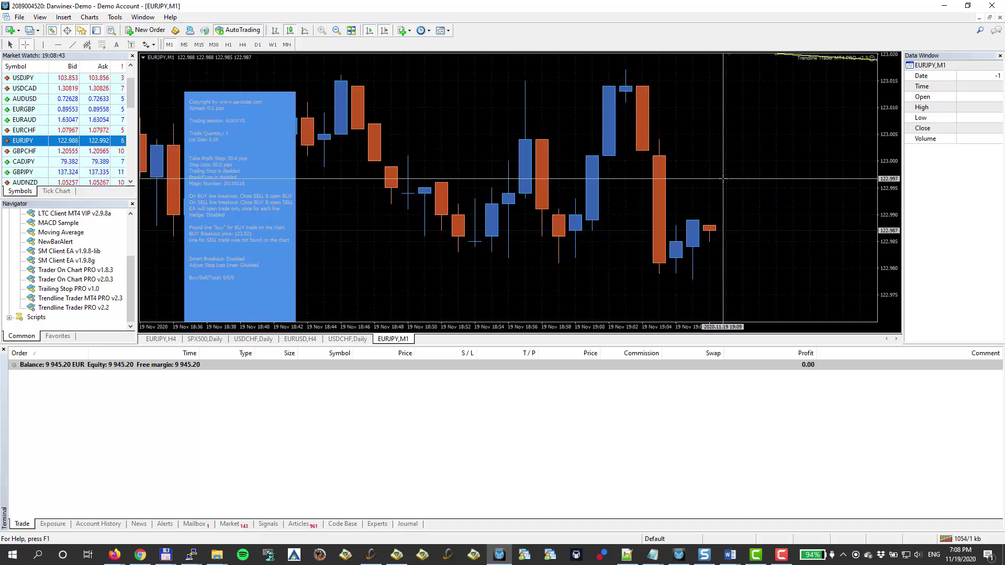
key("minus")
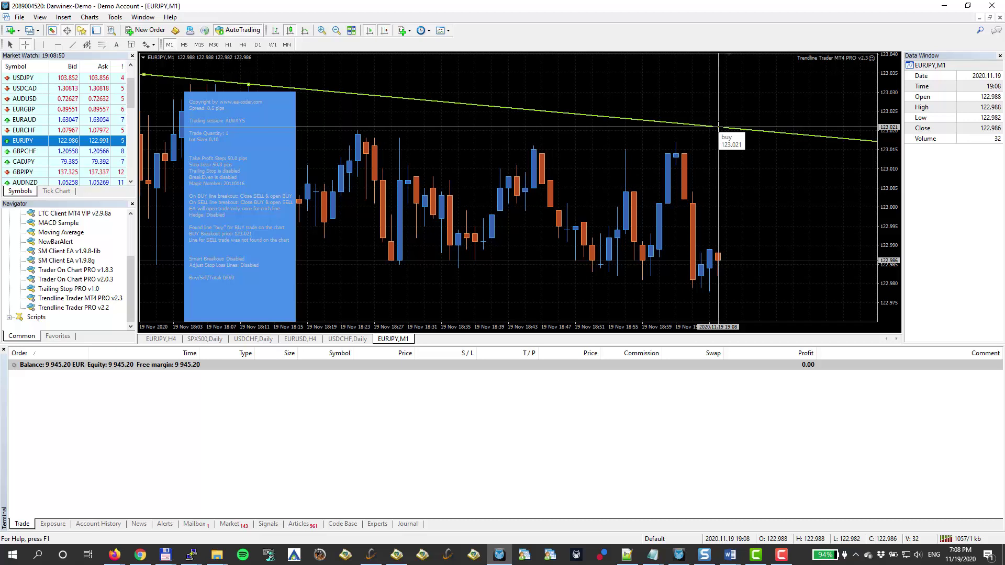
key("Escape")
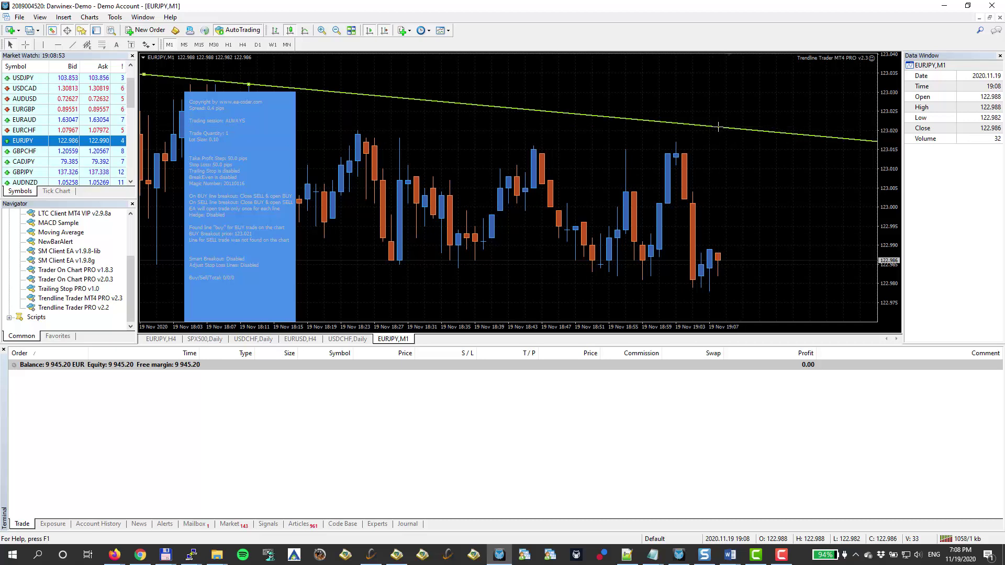
key("minus")
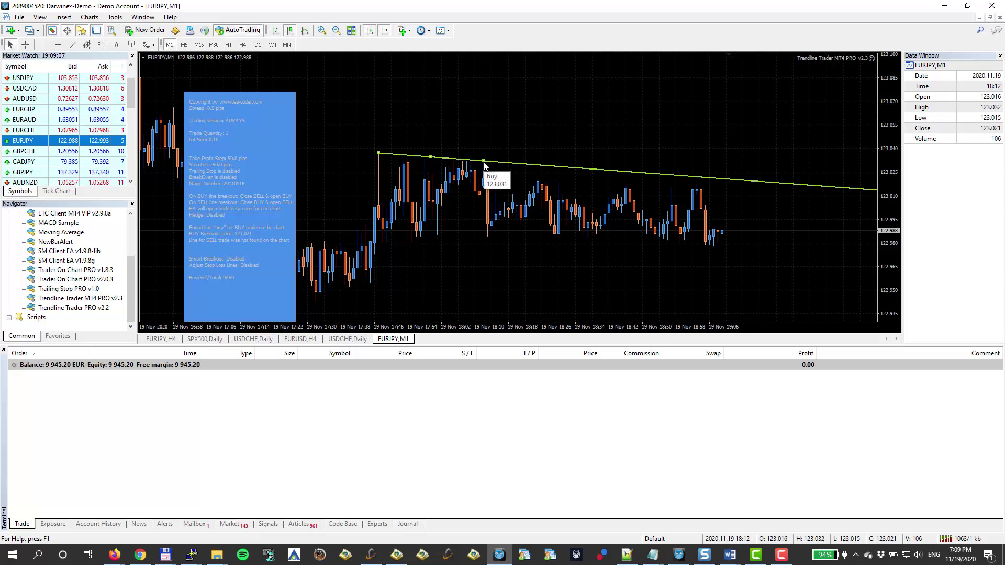
- Lower the buy line's right end onto the latest candles, zooming in and then back out
left_click_drag(483, 162, 747, 233)
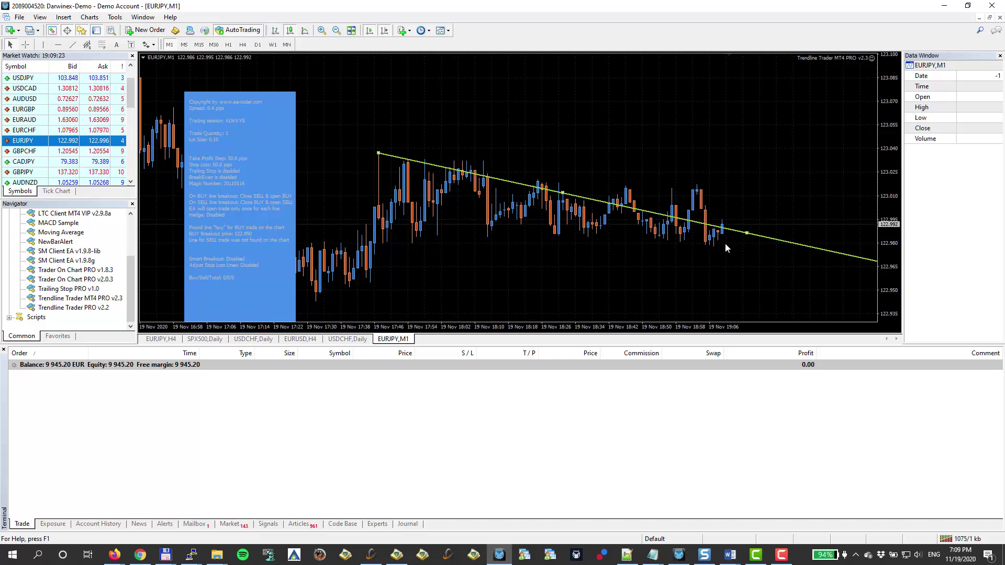
key("plus")
key("plus")
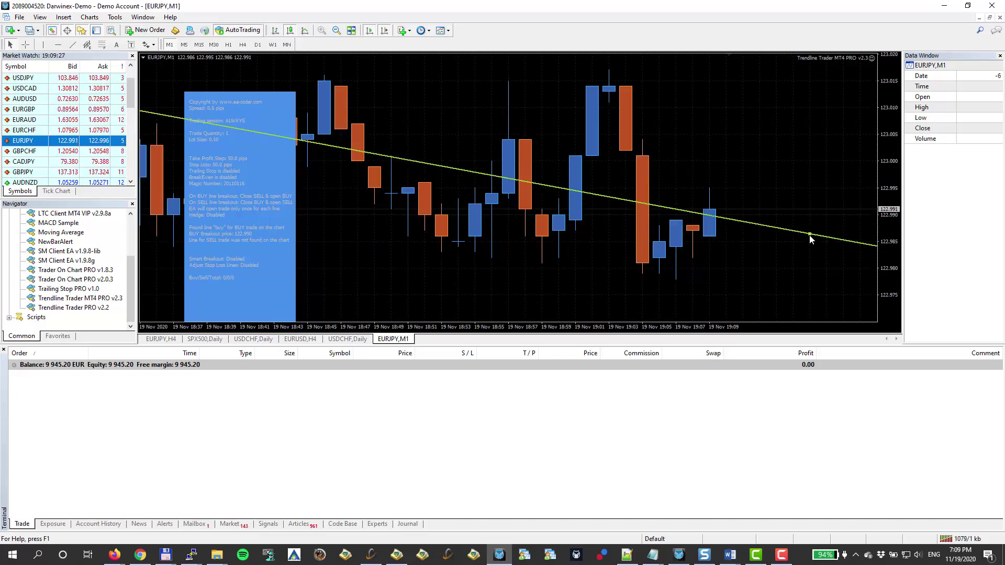
left_click_drag(810, 234, 726, 222)
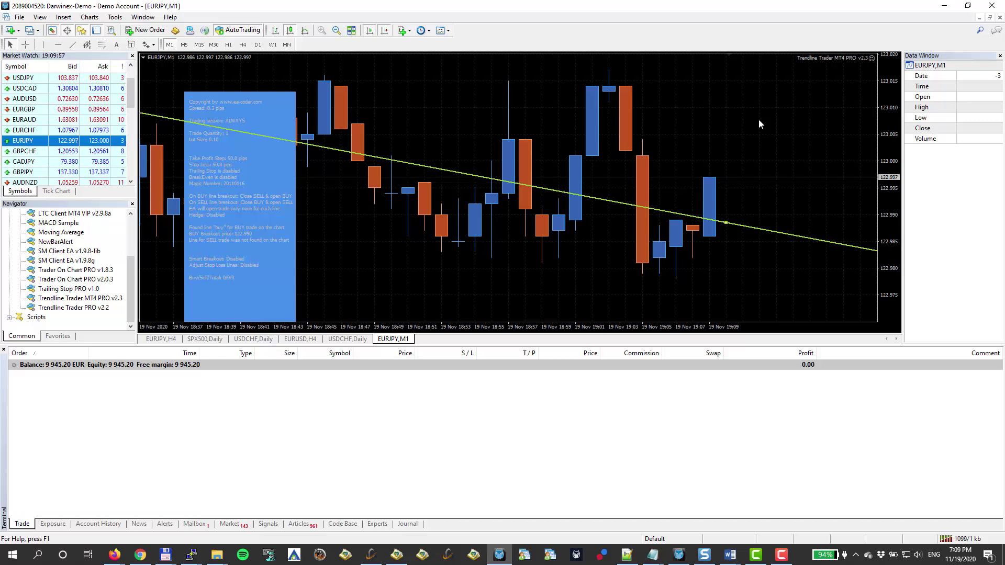
key("minus")
key("minus")
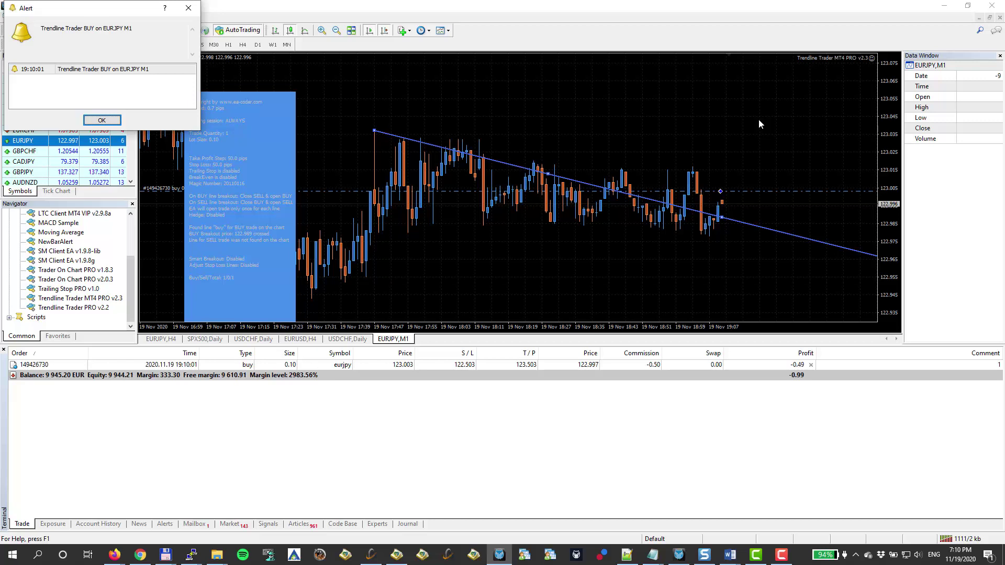
- Check the buy trendline's description reads 'crossed', closing its properties without changes
right_click(548, 173)
left_click(568, 181)
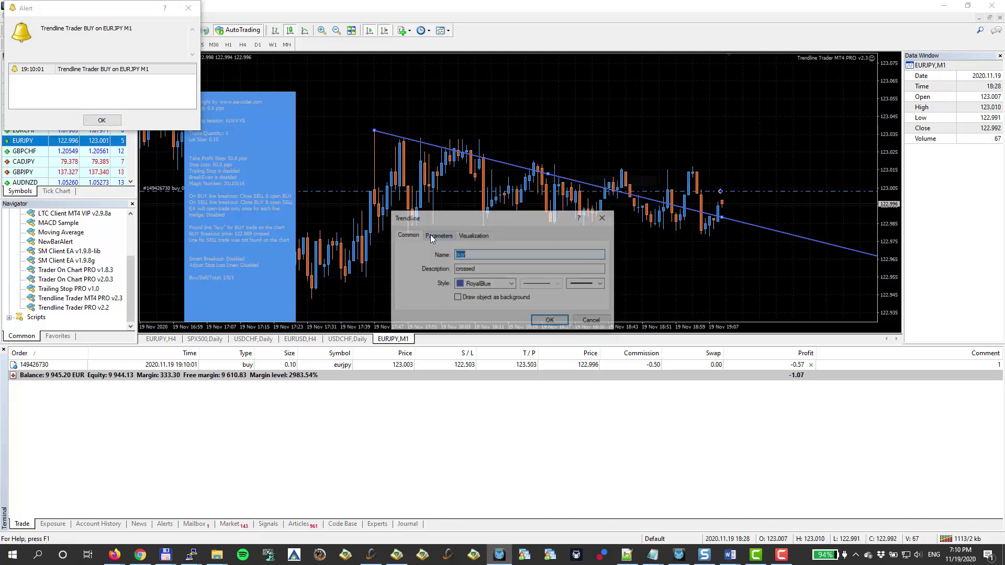
left_click_drag(486, 269, 454, 273)
left_click(483, 269)
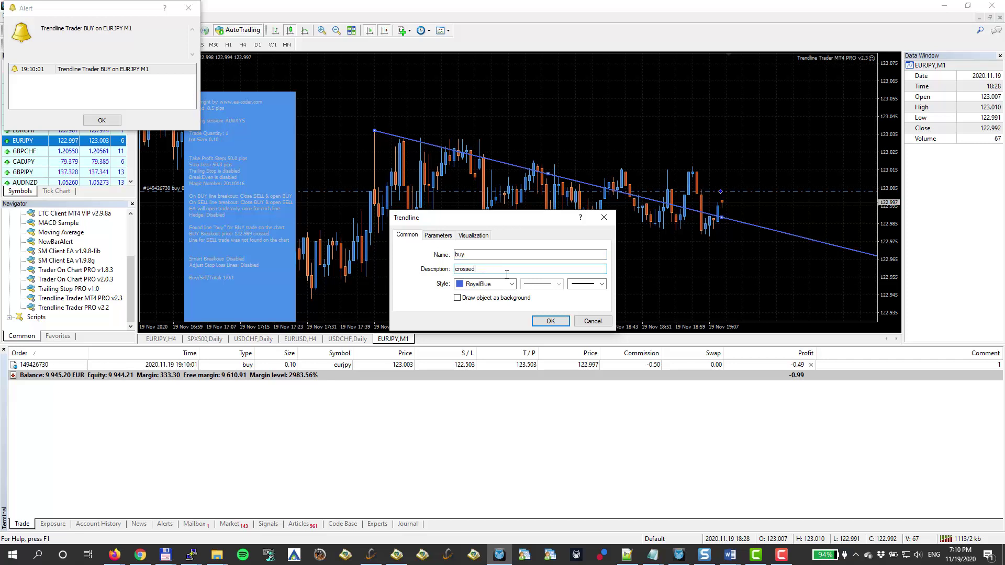
left_click(581, 322)
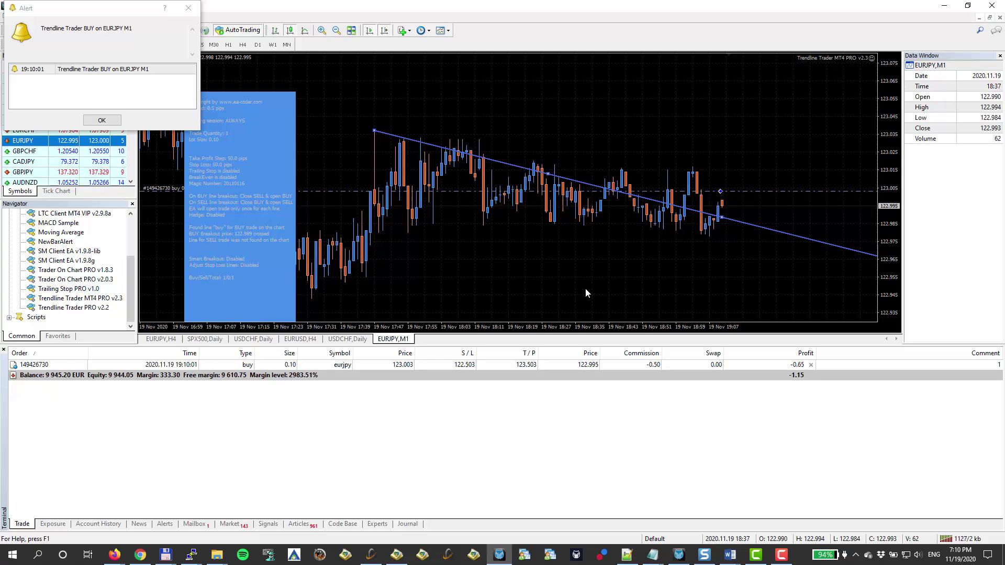
- Zoom the chart back in, dismiss the BUY alert, and briefly open chart properties with F8
key("plus")
key("plus")
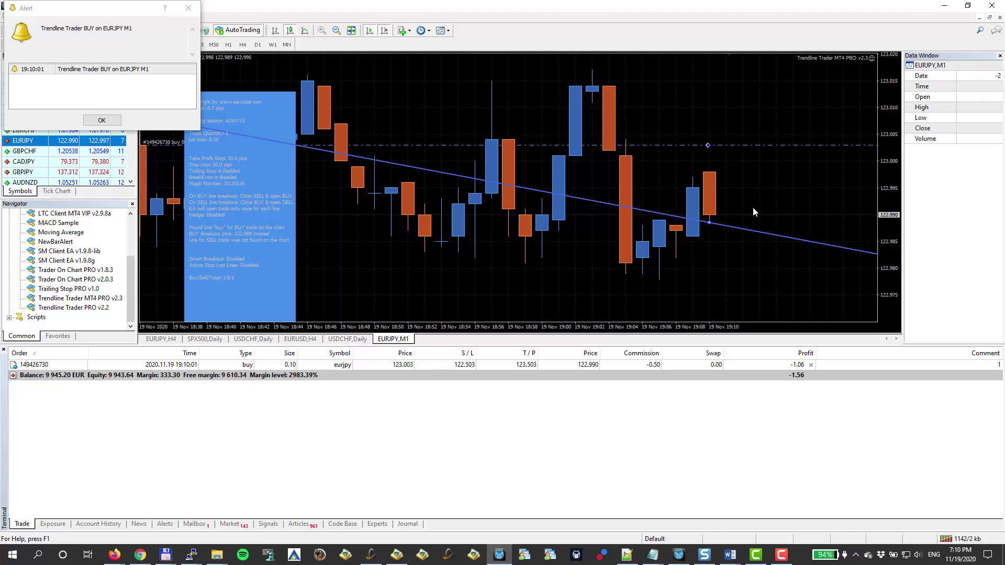
key("Escape")
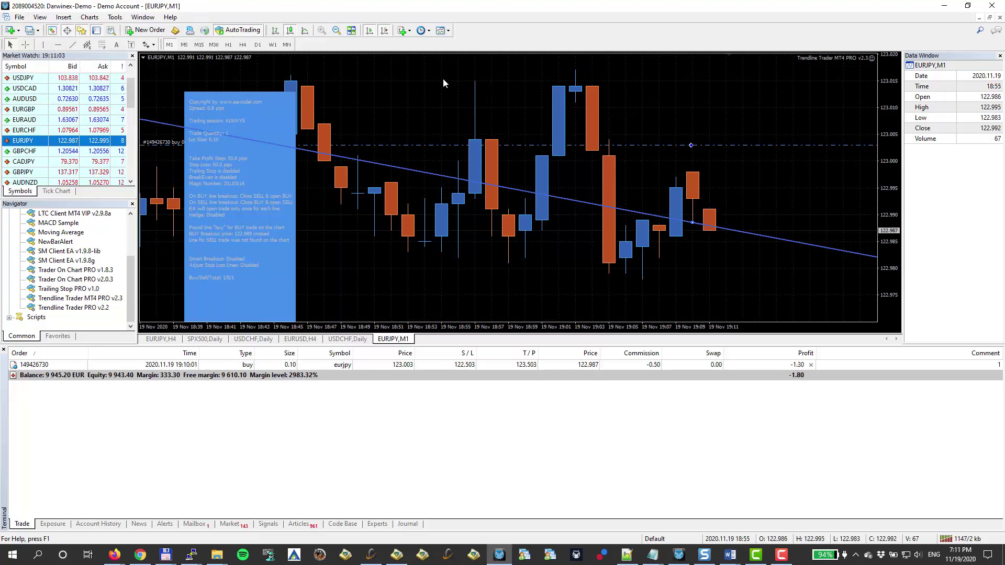
key("F8")
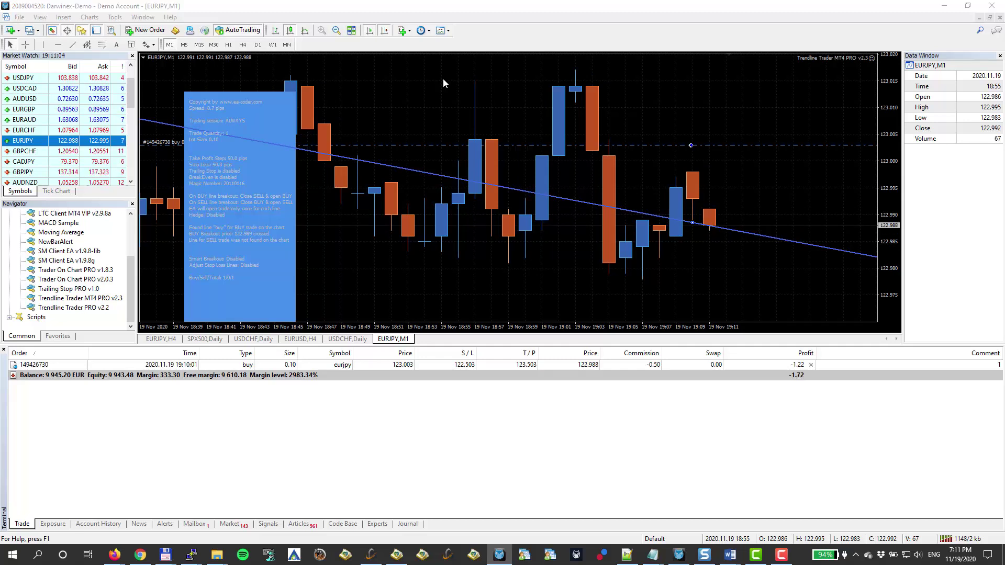
key("Escape")
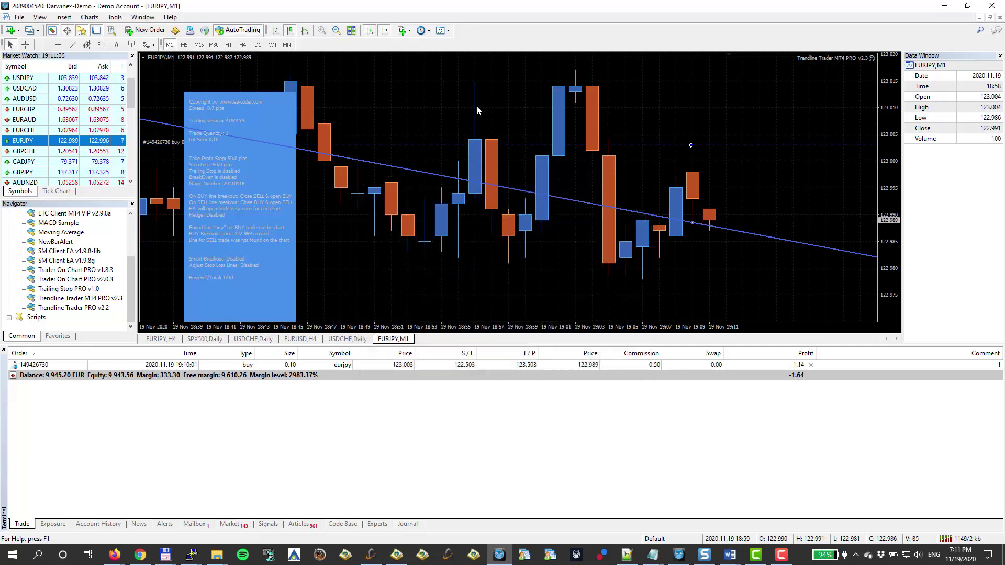
- Tick Show Ask line in the EURJPY M1 chart's Common properties
right_click(416, 93)
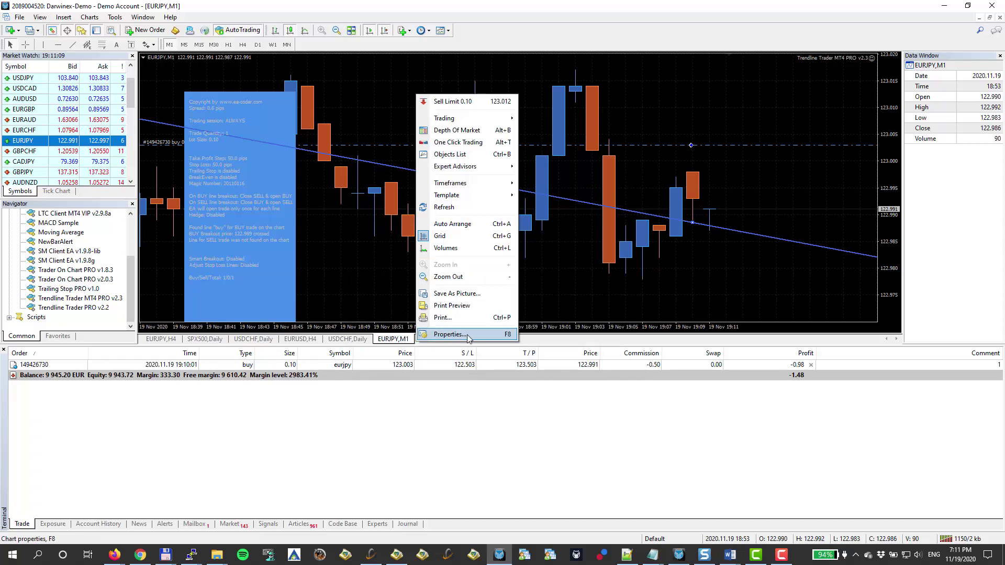
left_click(510, 336)
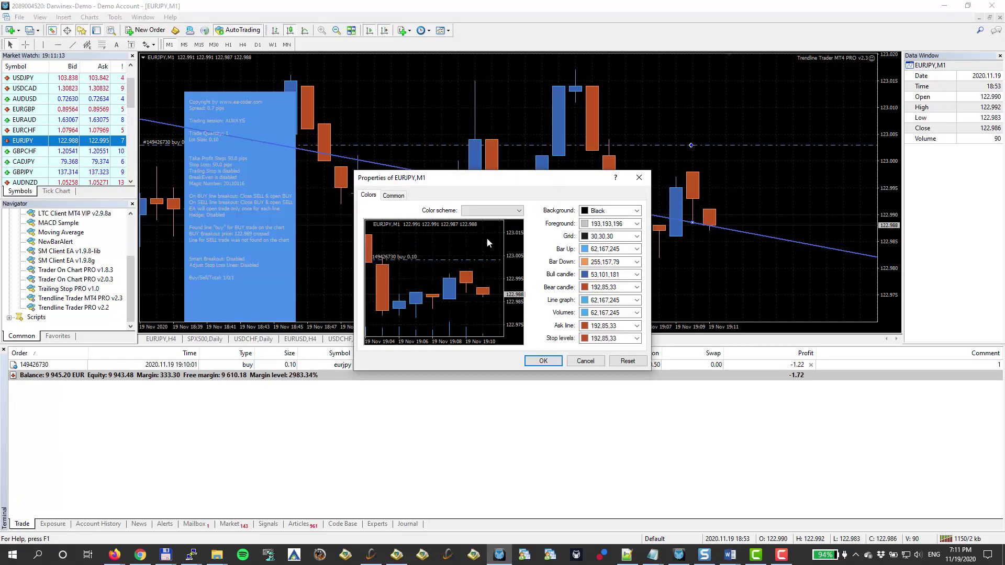
left_click(397, 197)
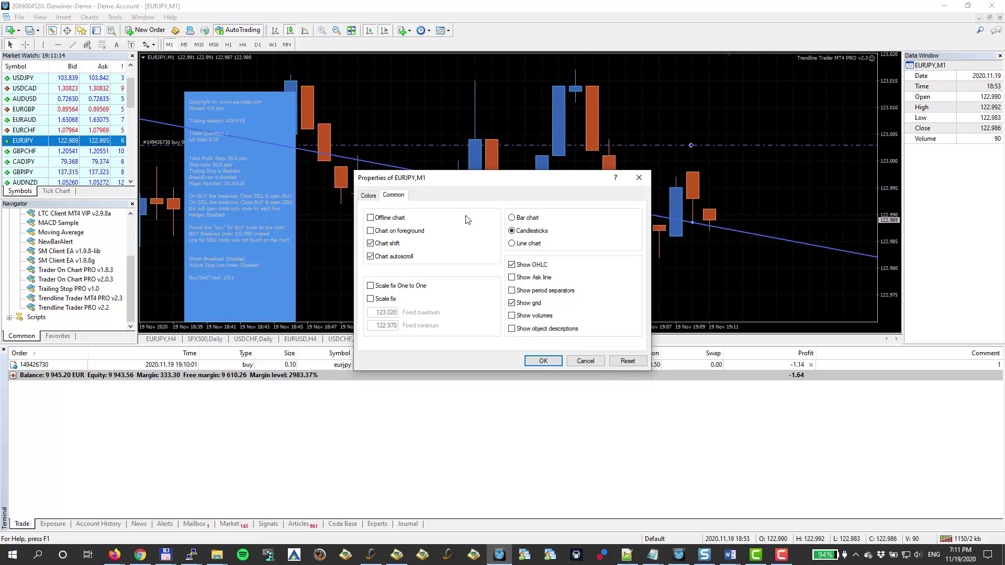
left_click(512, 278)
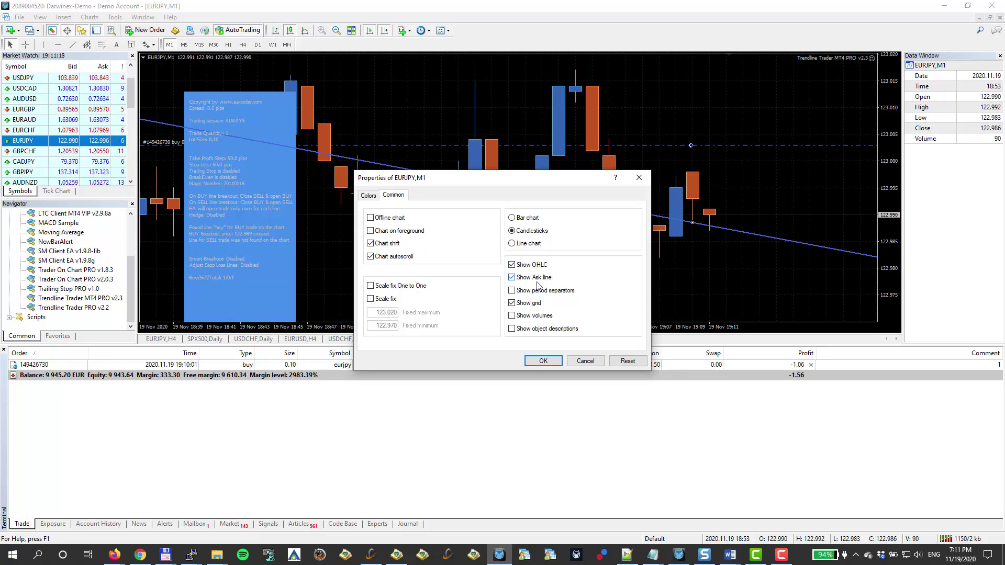
left_click(553, 360)
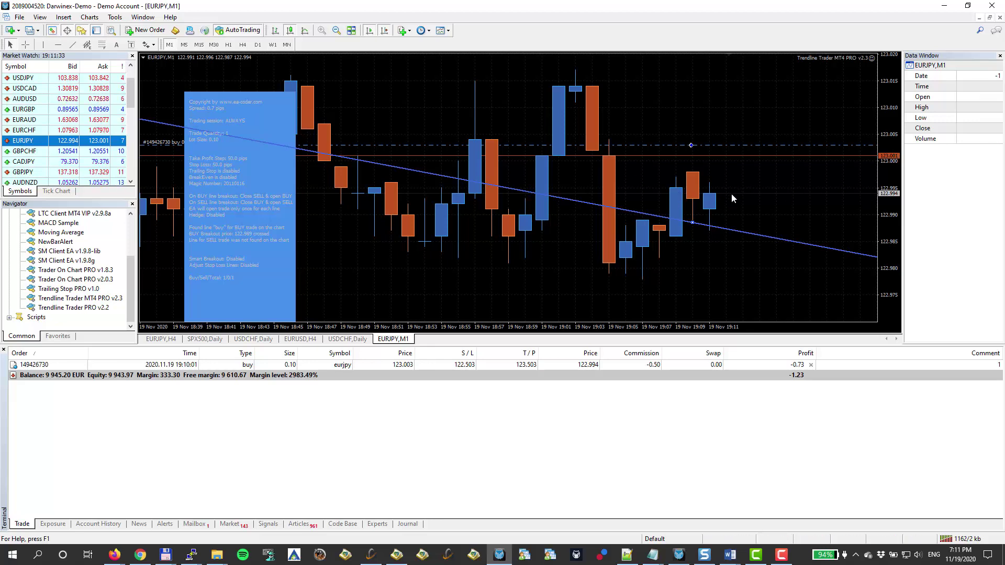
- Zoom out the EURJPY M1 chart to show the whole buy trendline and its crossing point
mouse_move(720, 198)
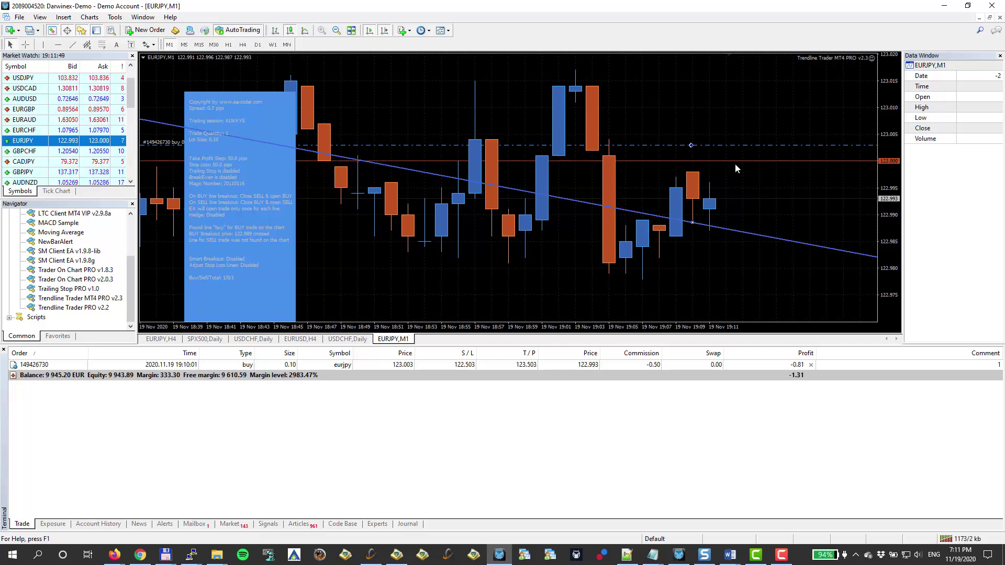
key("minus")
key("minus")
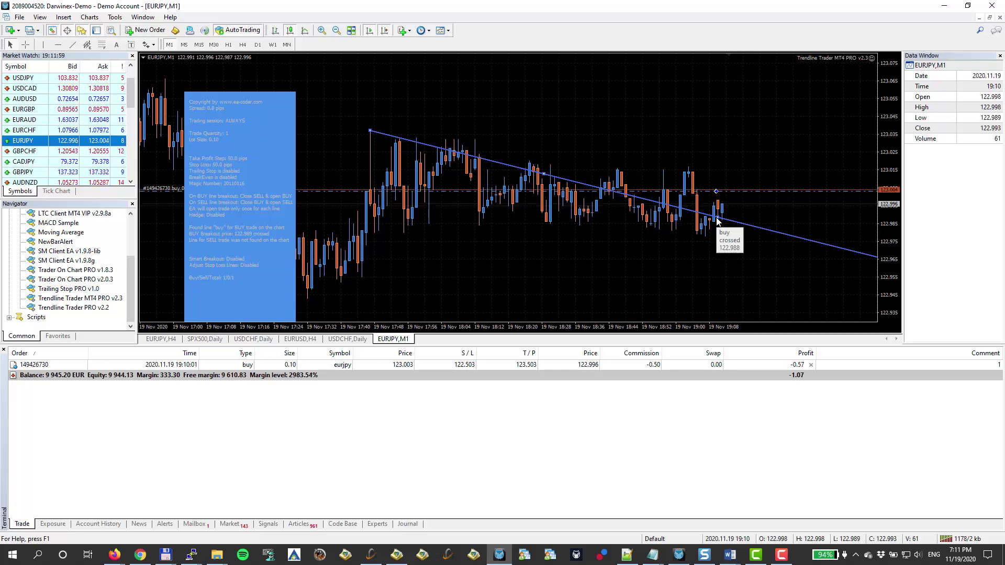
- Delete the buy trendline and remove Trendline Trader MT4 PRO v2.3 from the EURJPY chart
right_click(718, 219)
left_click(743, 254)
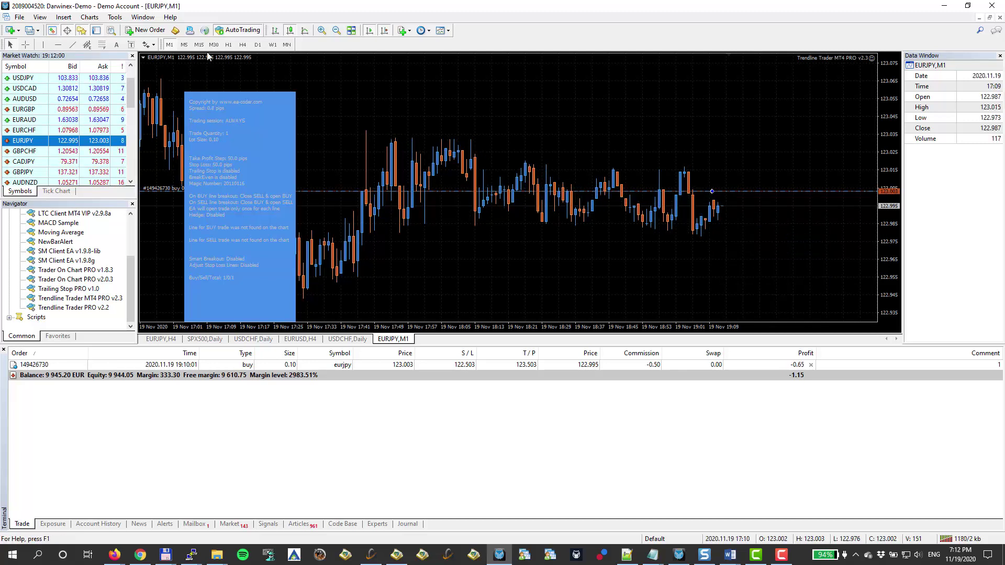
right_click(624, 99)
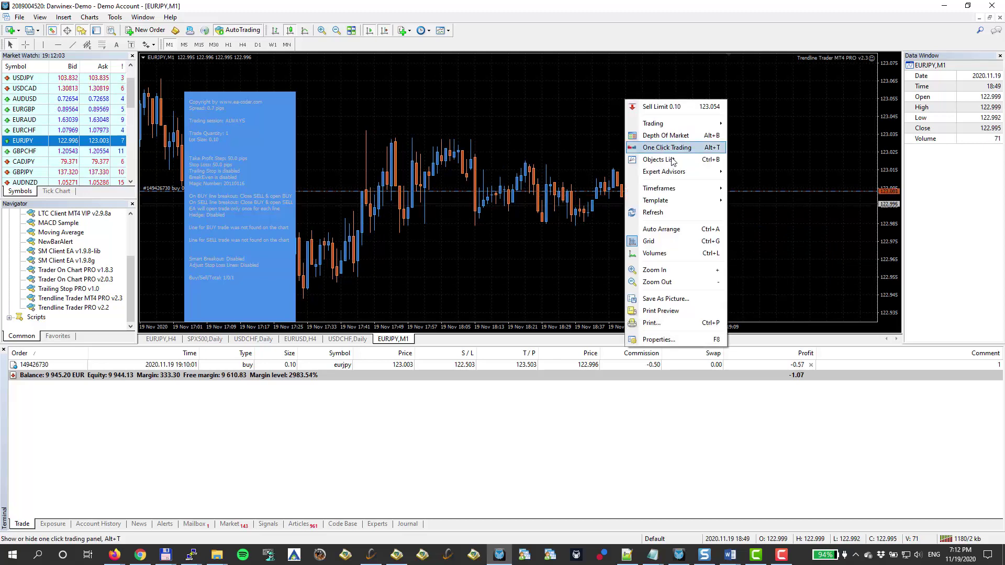
mouse_move(695, 171)
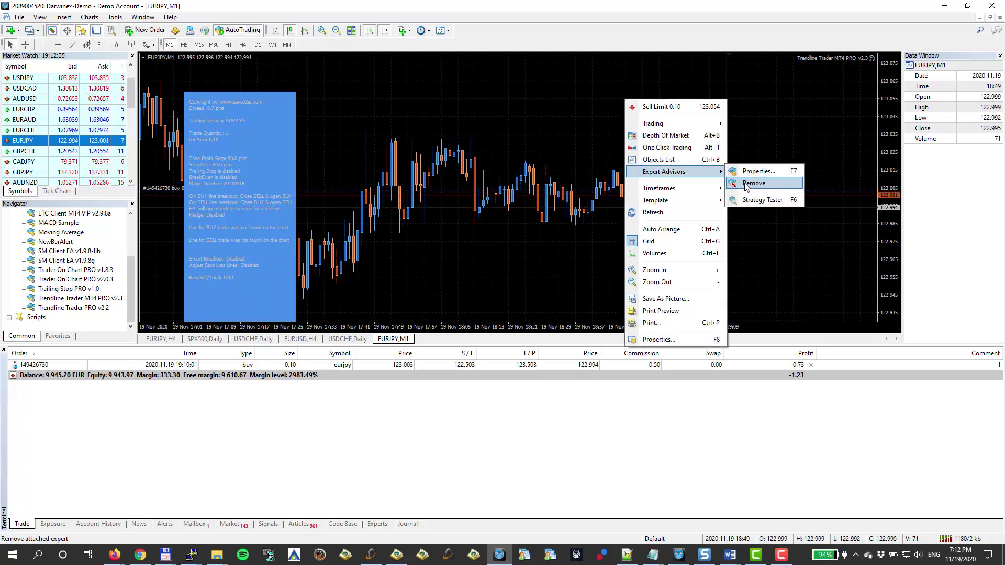
right_click(871, 58)
right_click(837, 58)
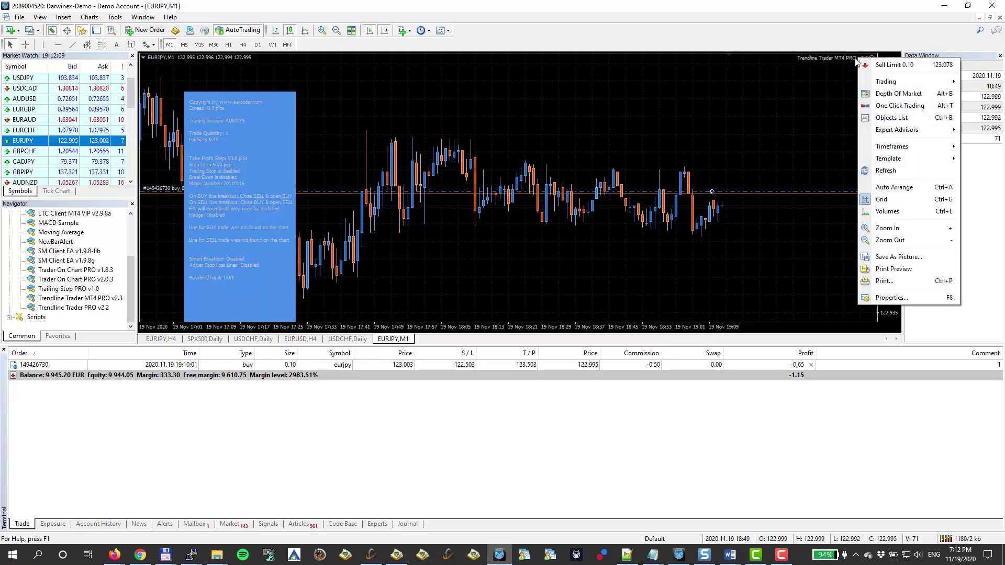
right_click(729, 76)
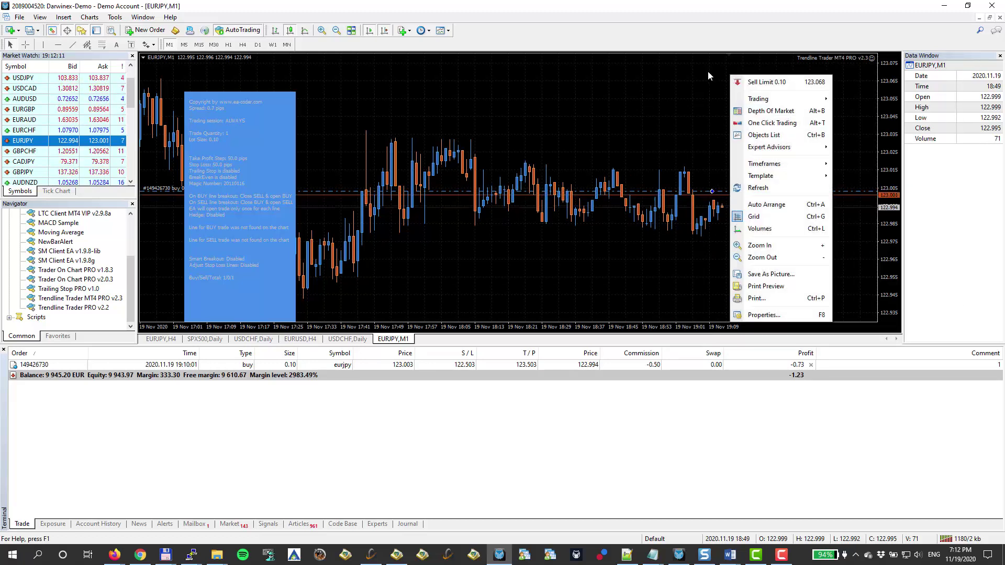
mouse_move(785, 148)
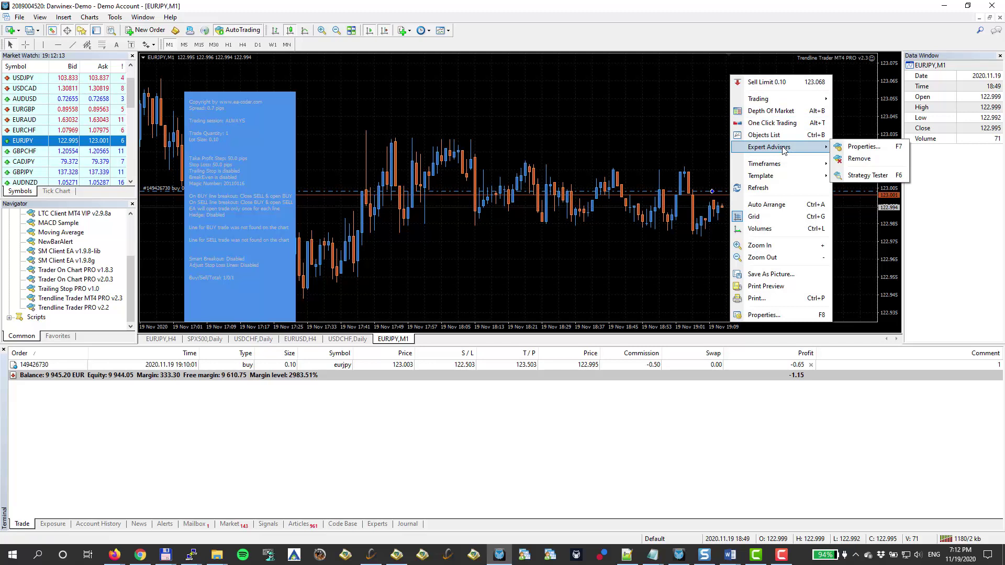
left_click(857, 159)
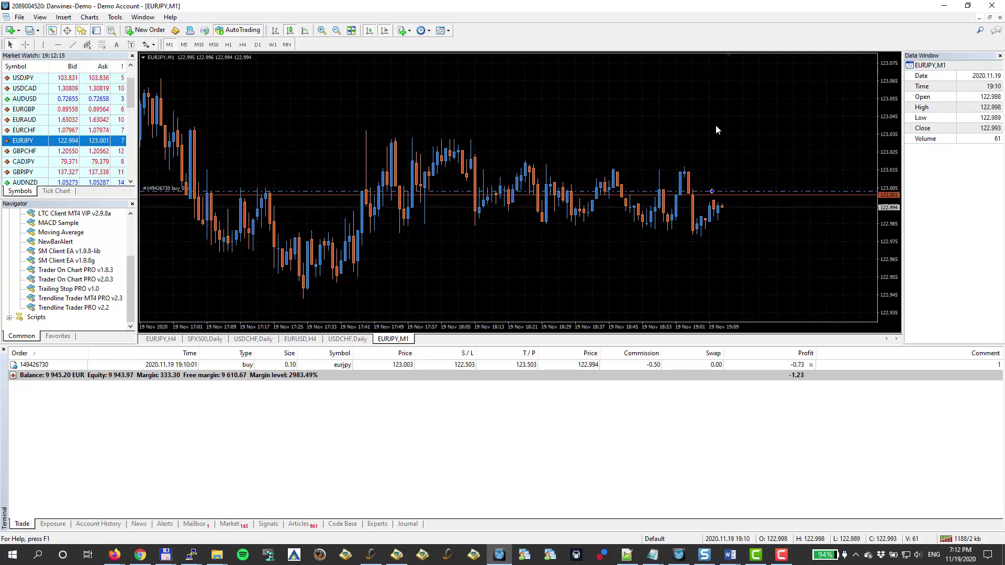
- View the EURJPY chart on H1, then D1, and finish on the H4 timeframe
left_click(228, 44)
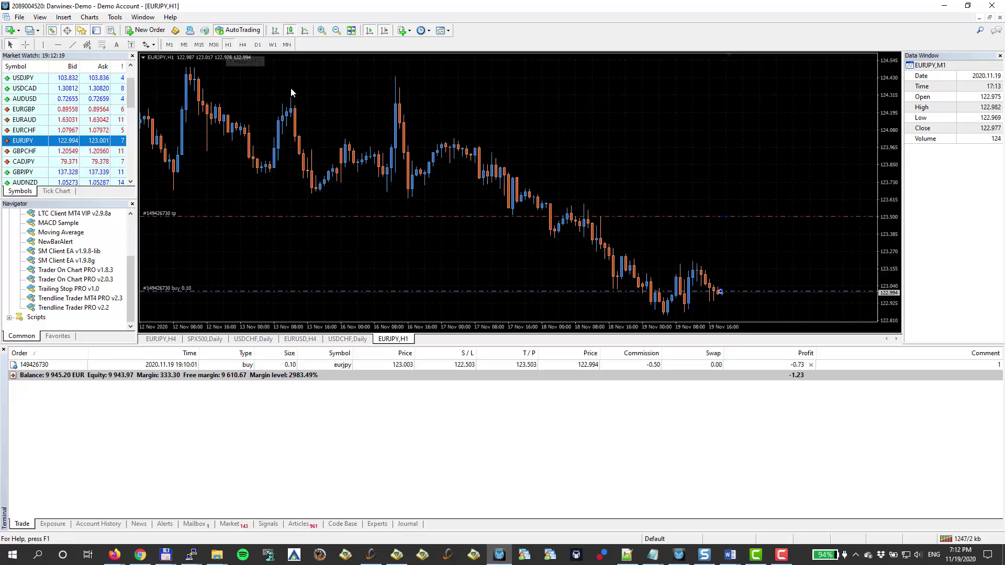
left_click(257, 45)
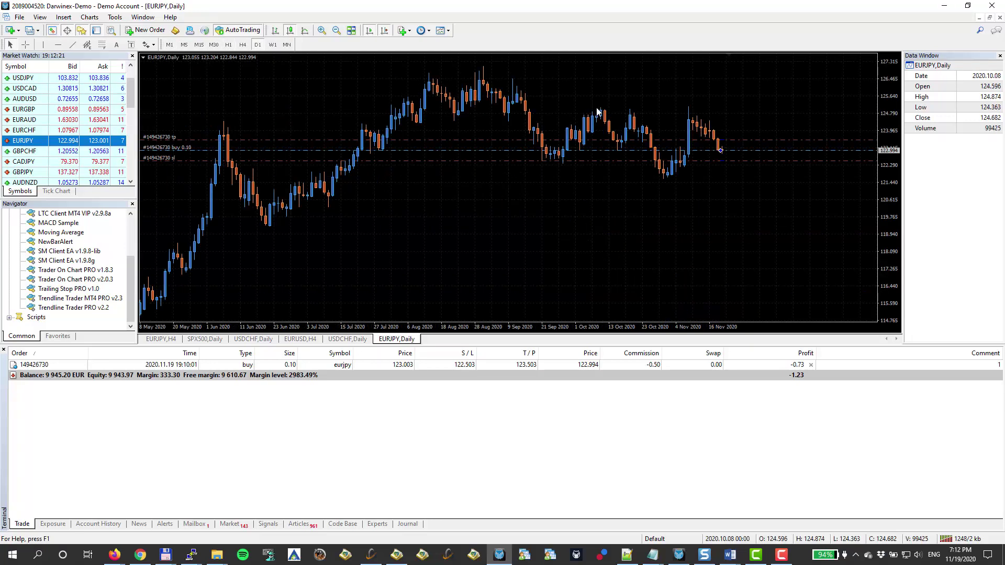
left_click(242, 44)
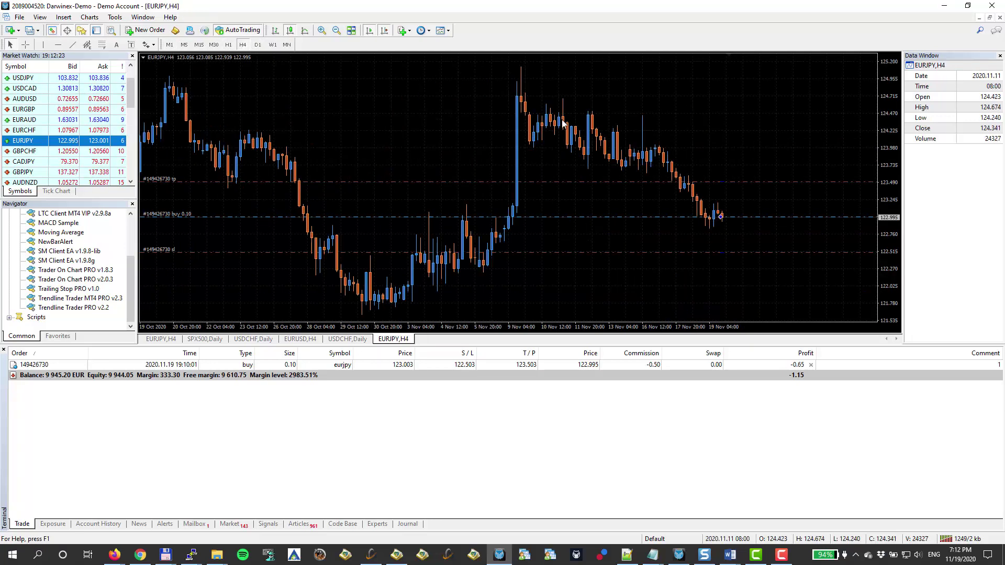